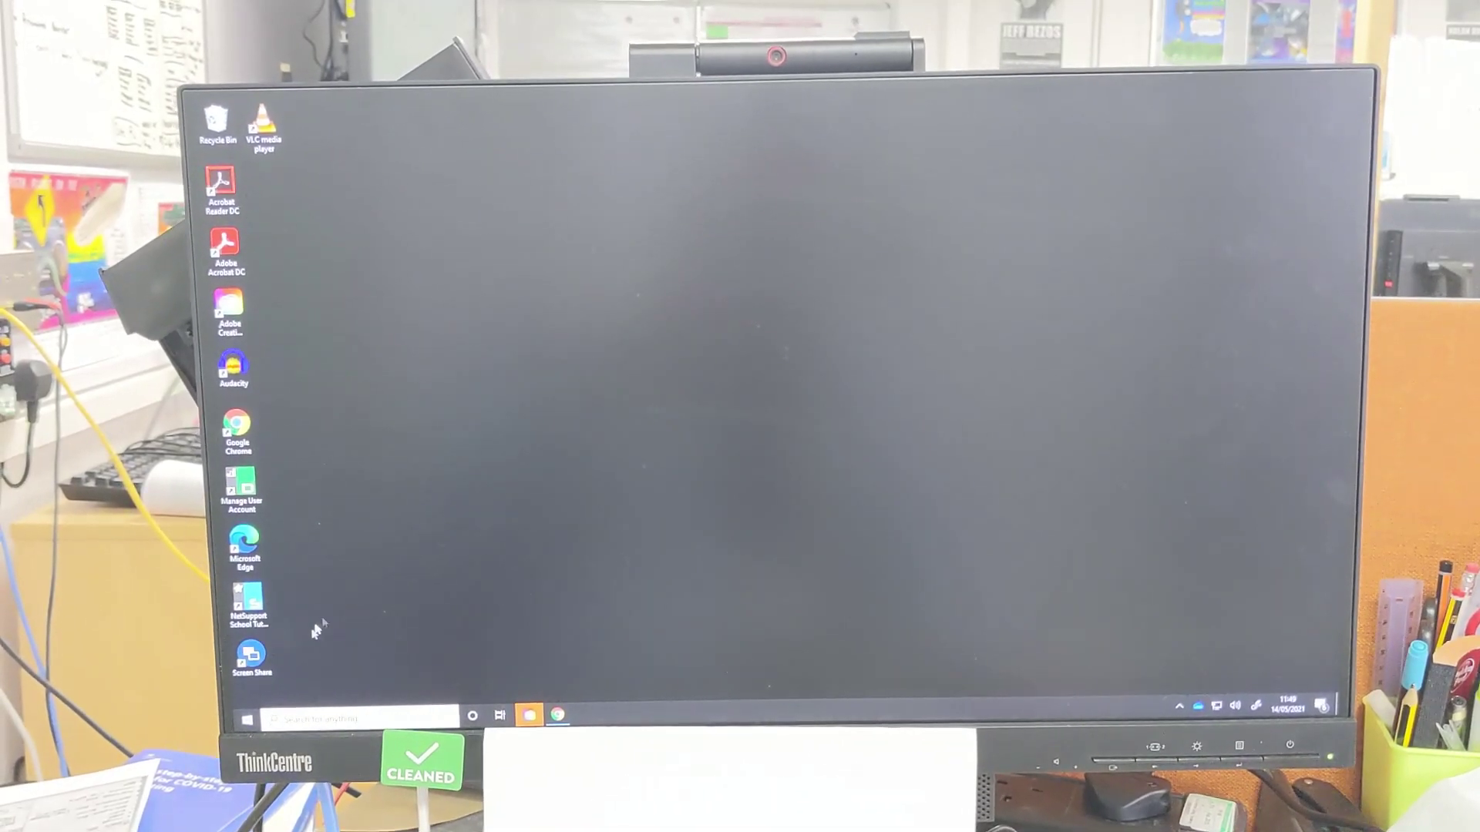
Step: Open the Windows 10 Start menu with its Documents entry showing
click(355, 716)
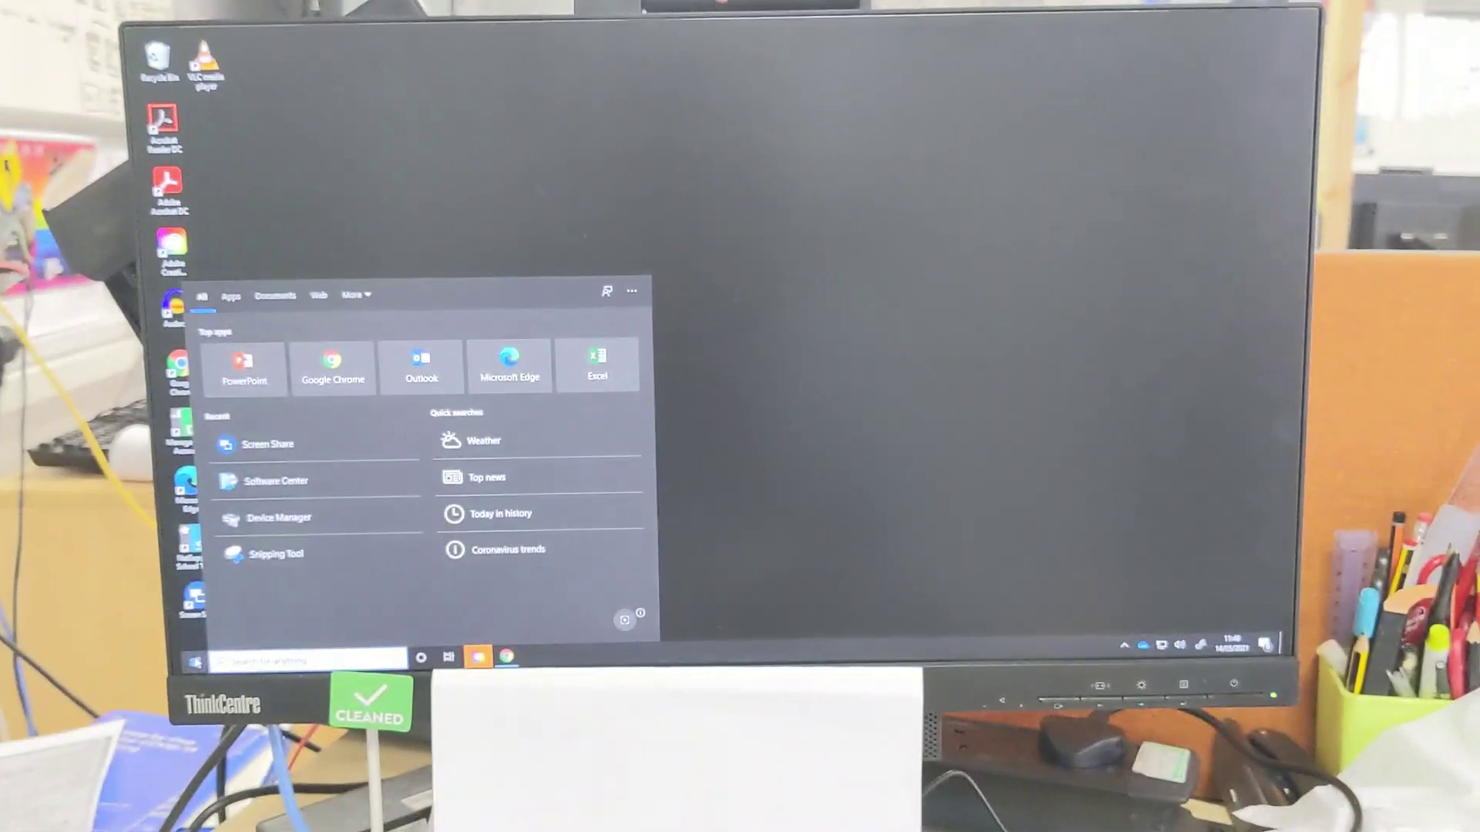
click(190, 674)
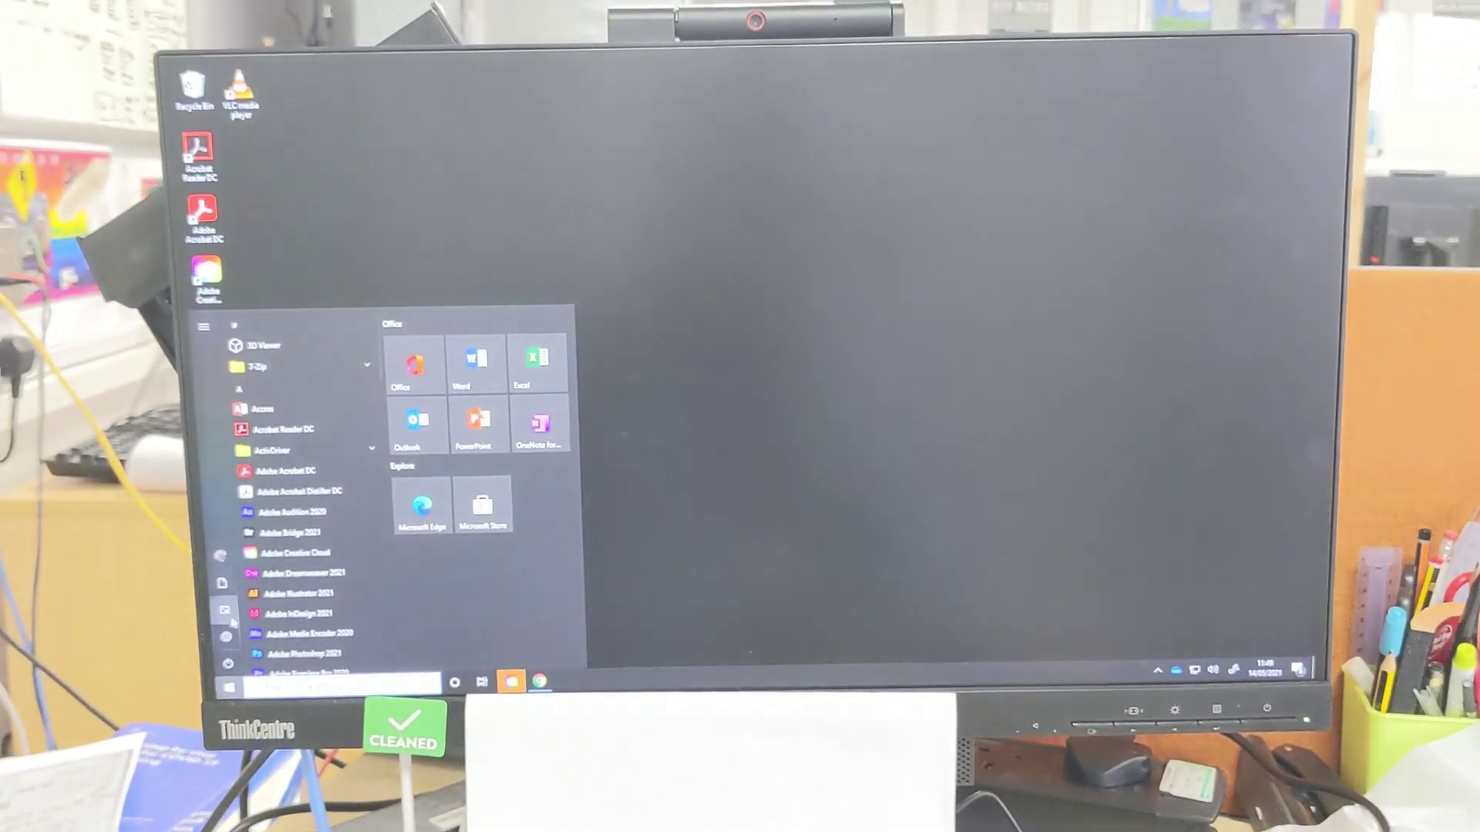
mouse_move(232, 580)
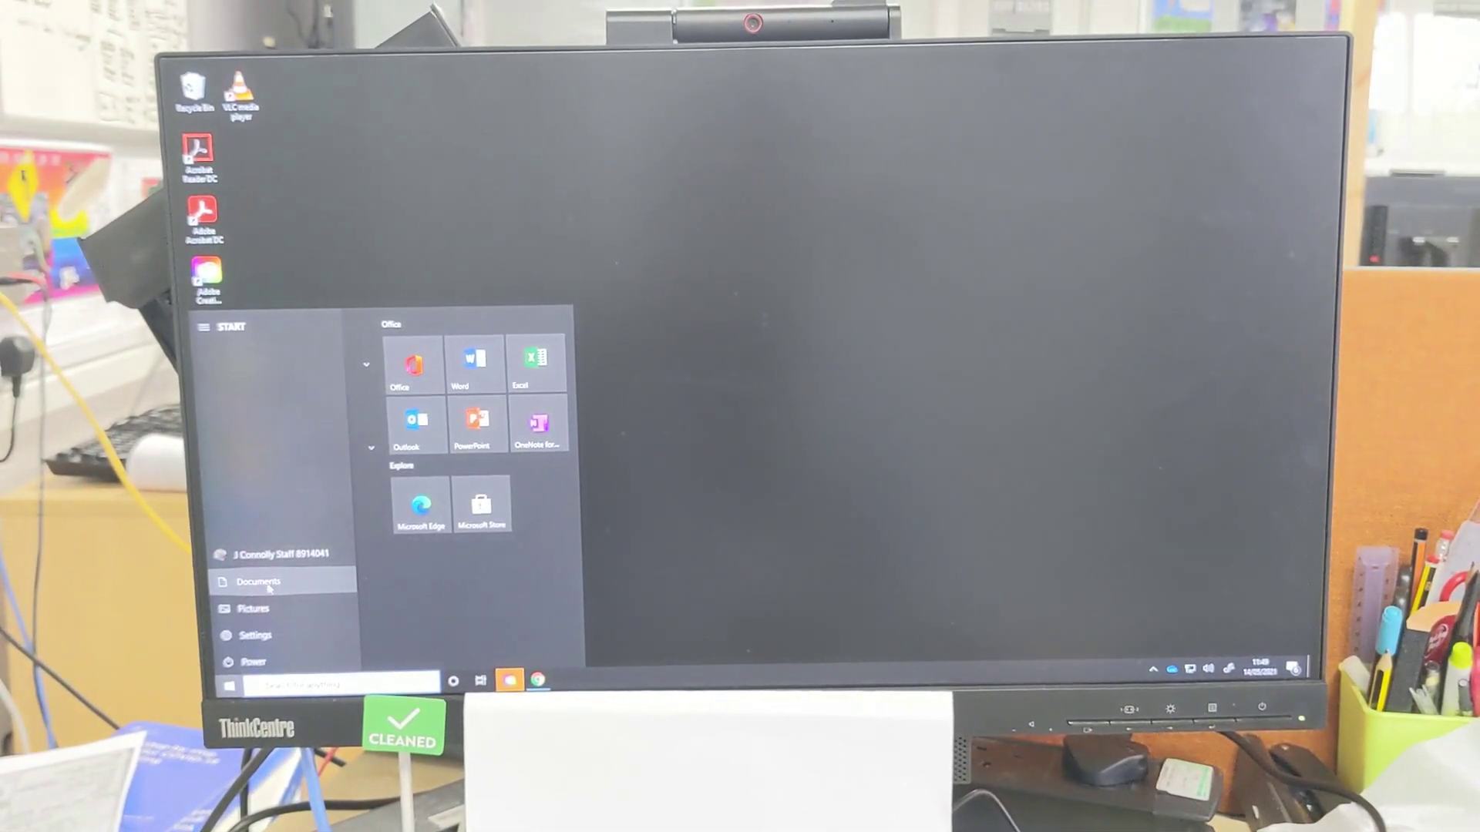
Step: Open Documents in File Explorer, go to This PC and open the OneDrive-HomeFolder (S:) drive
click(269, 587)
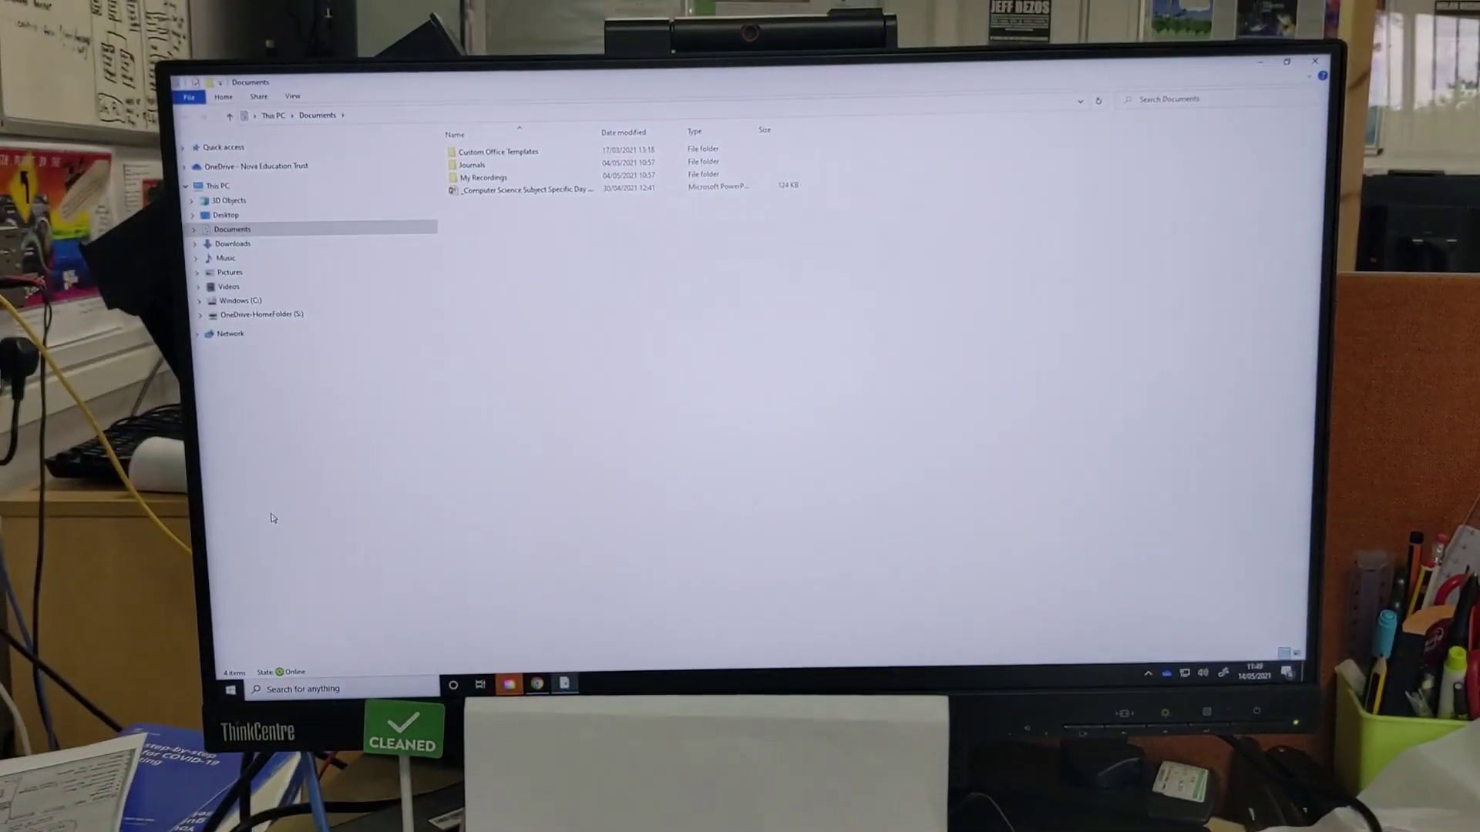
click(224, 187)
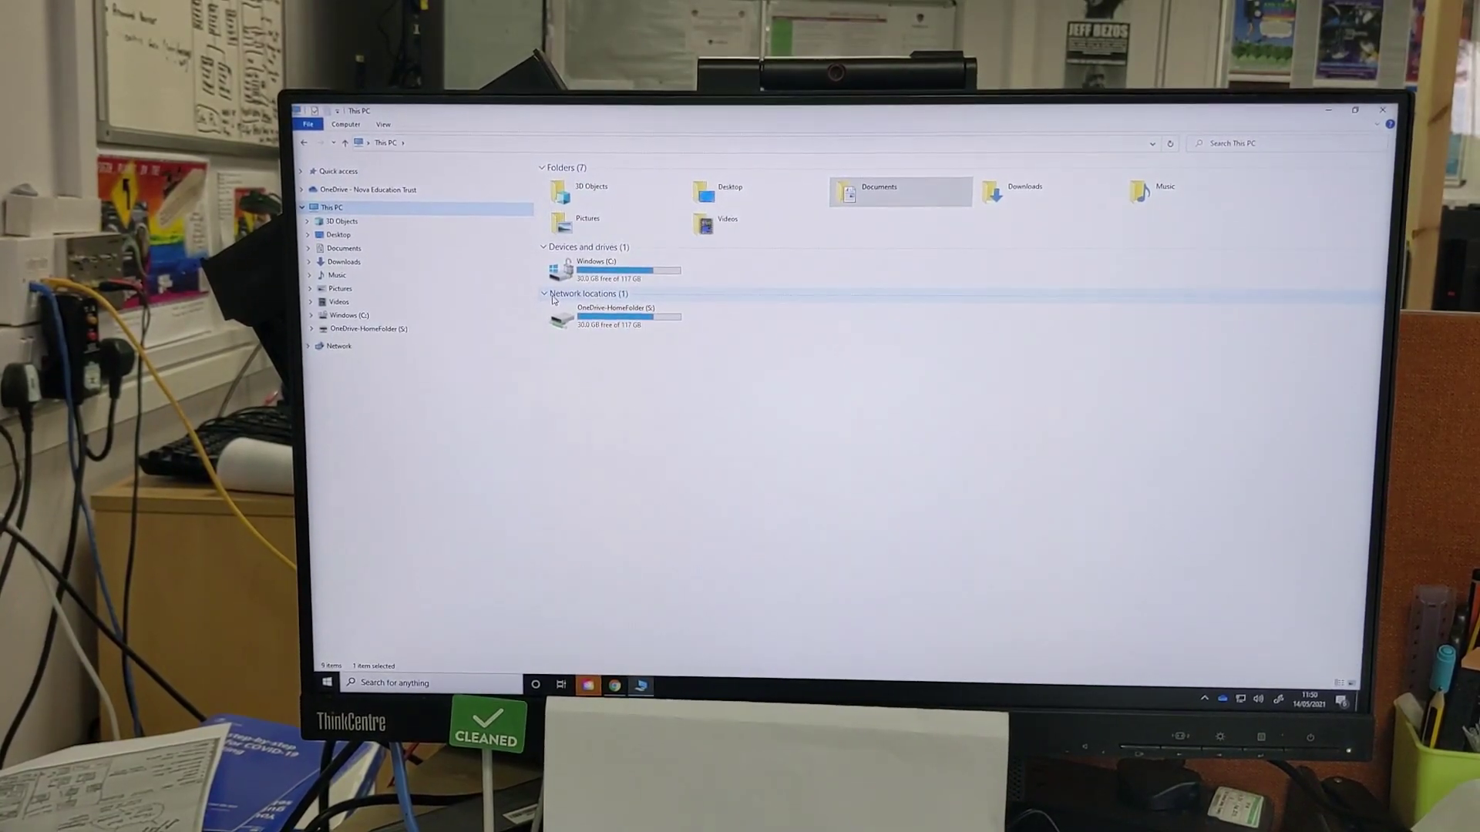
click(541, 294)
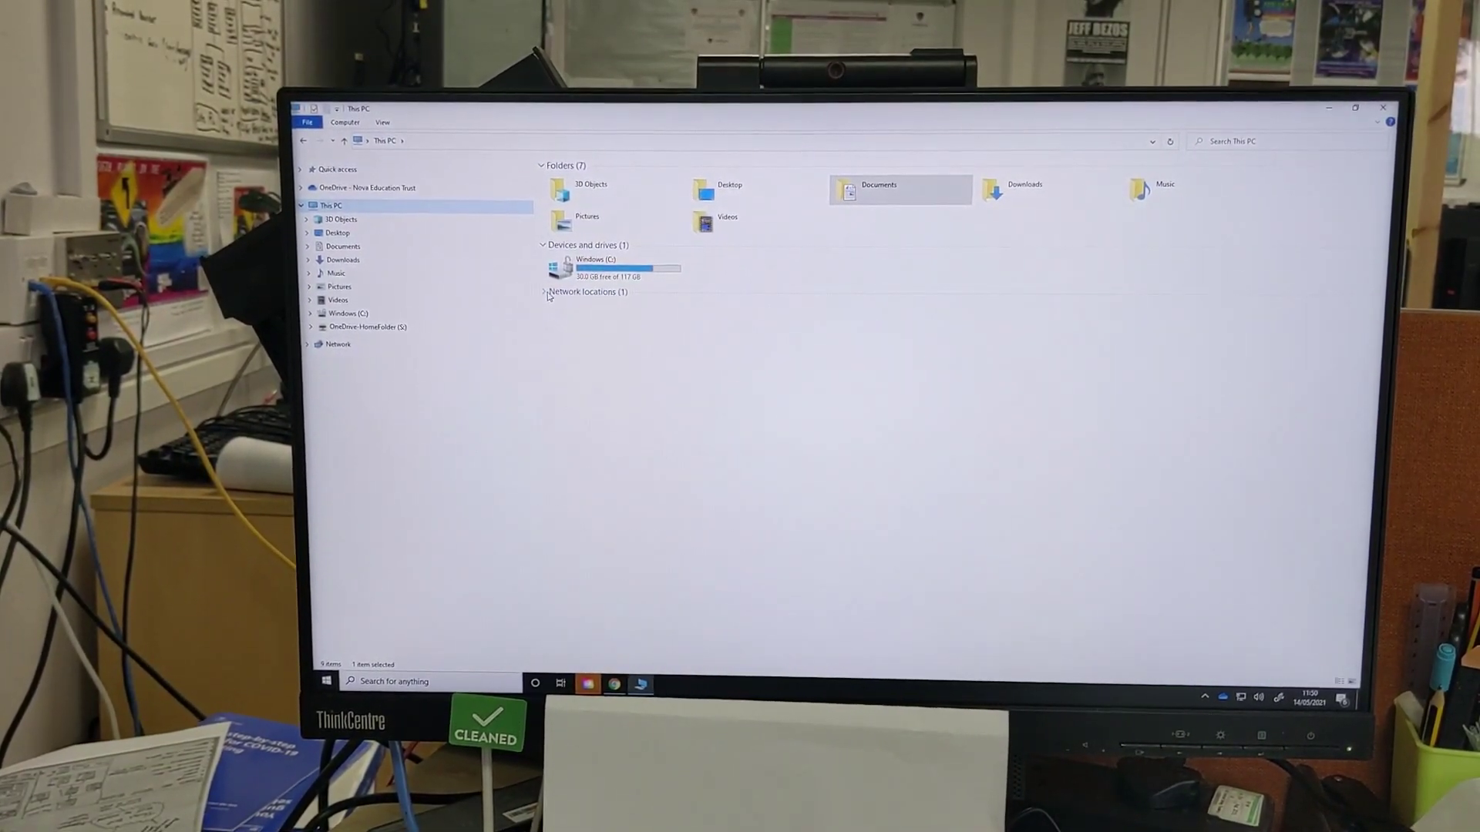
click(547, 293)
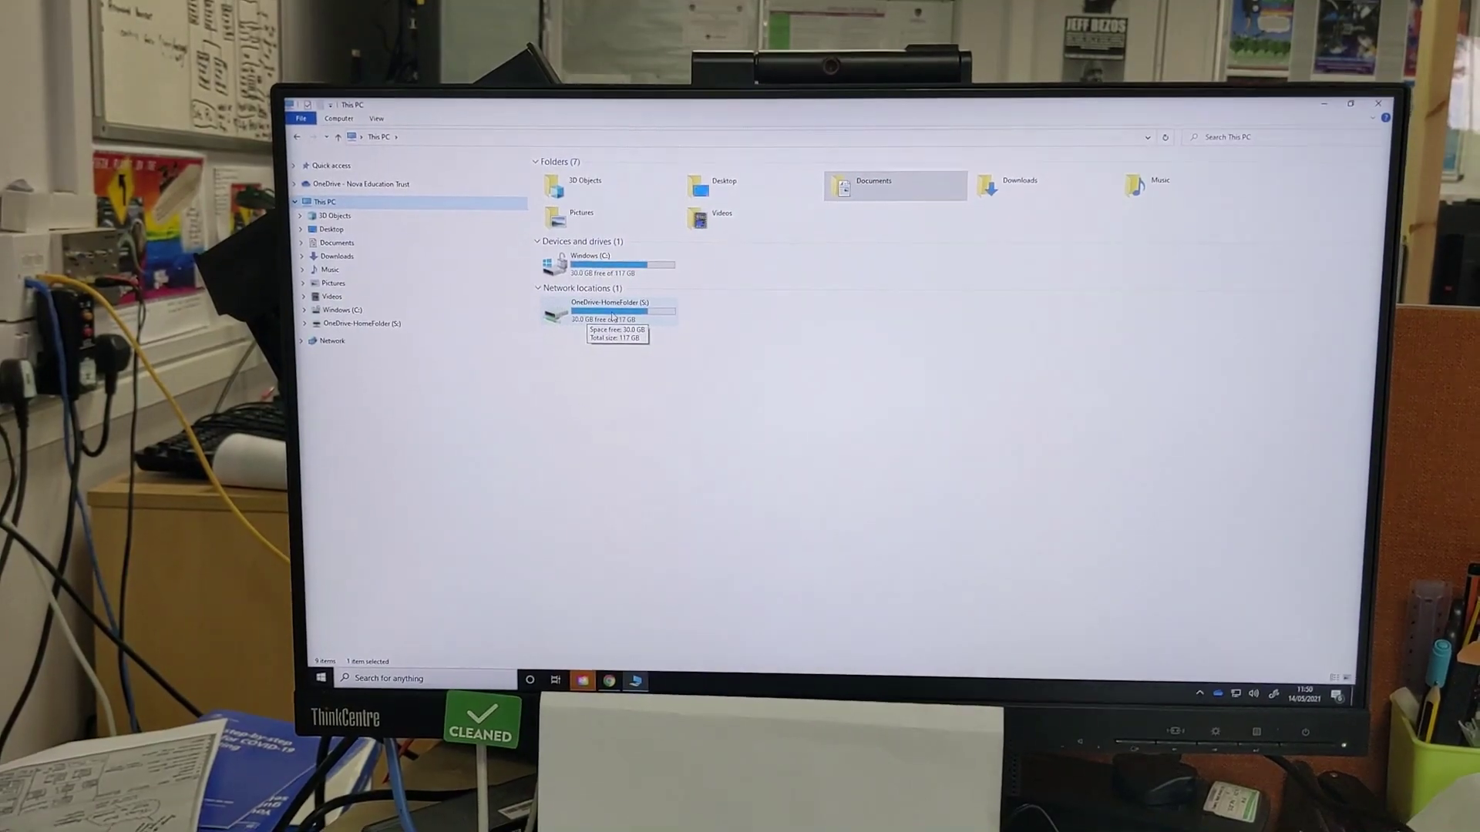
double_click(613, 312)
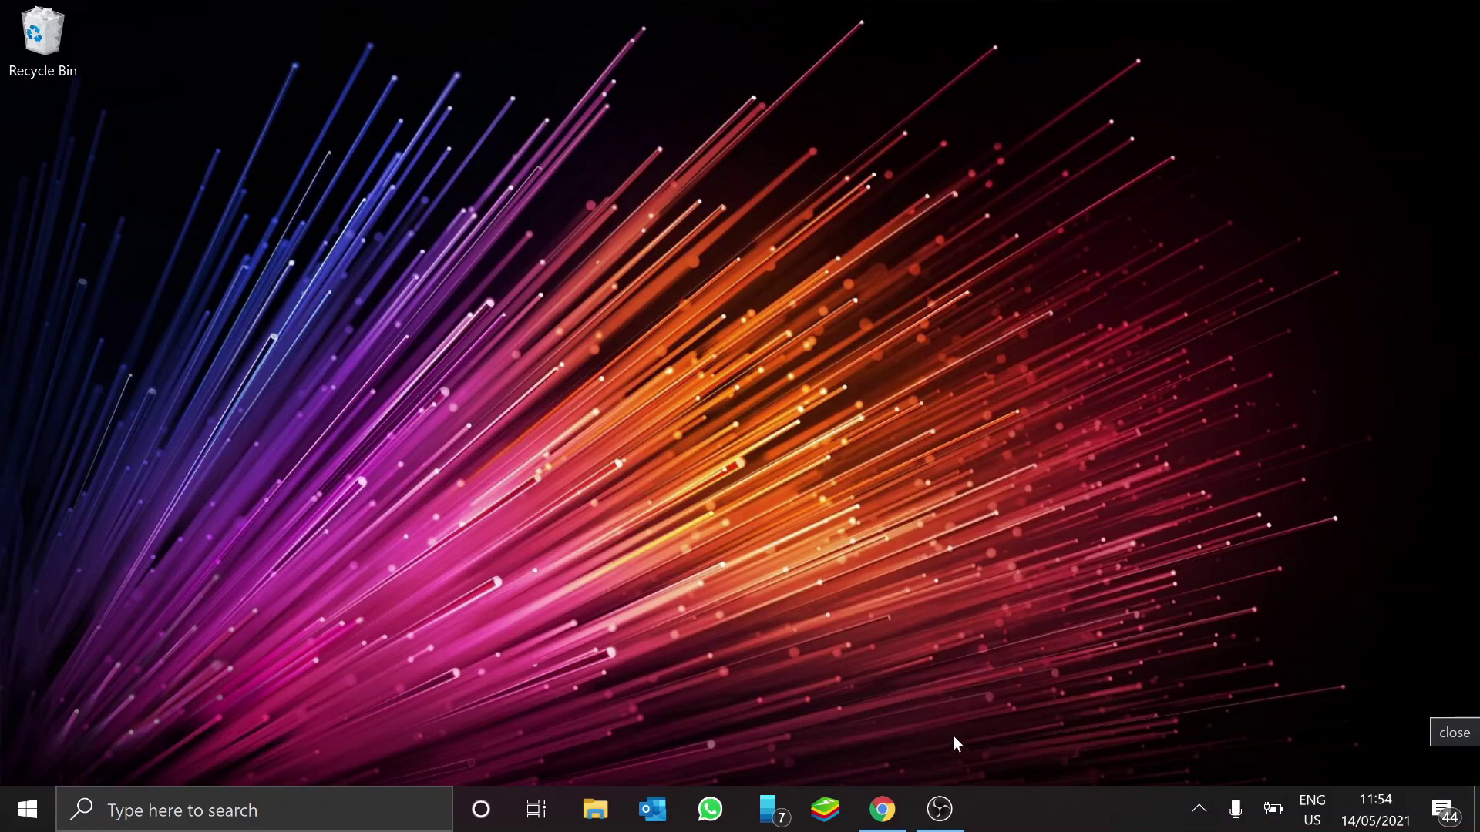
Step: Restore the incognito Chrome window from the taskbar
click(891, 812)
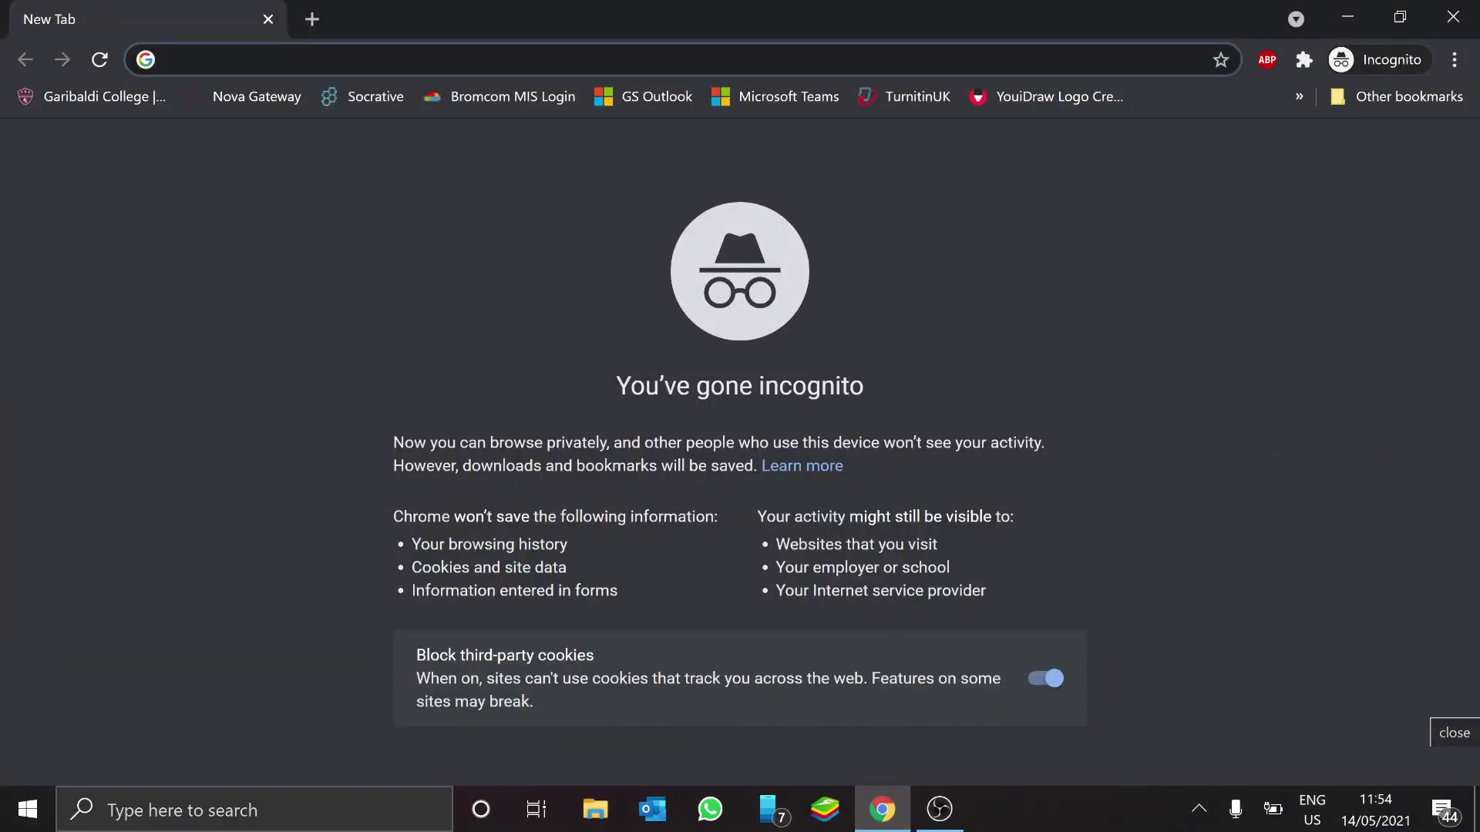
Step: Go to office.com and sign in with the saved school account
text(offic)
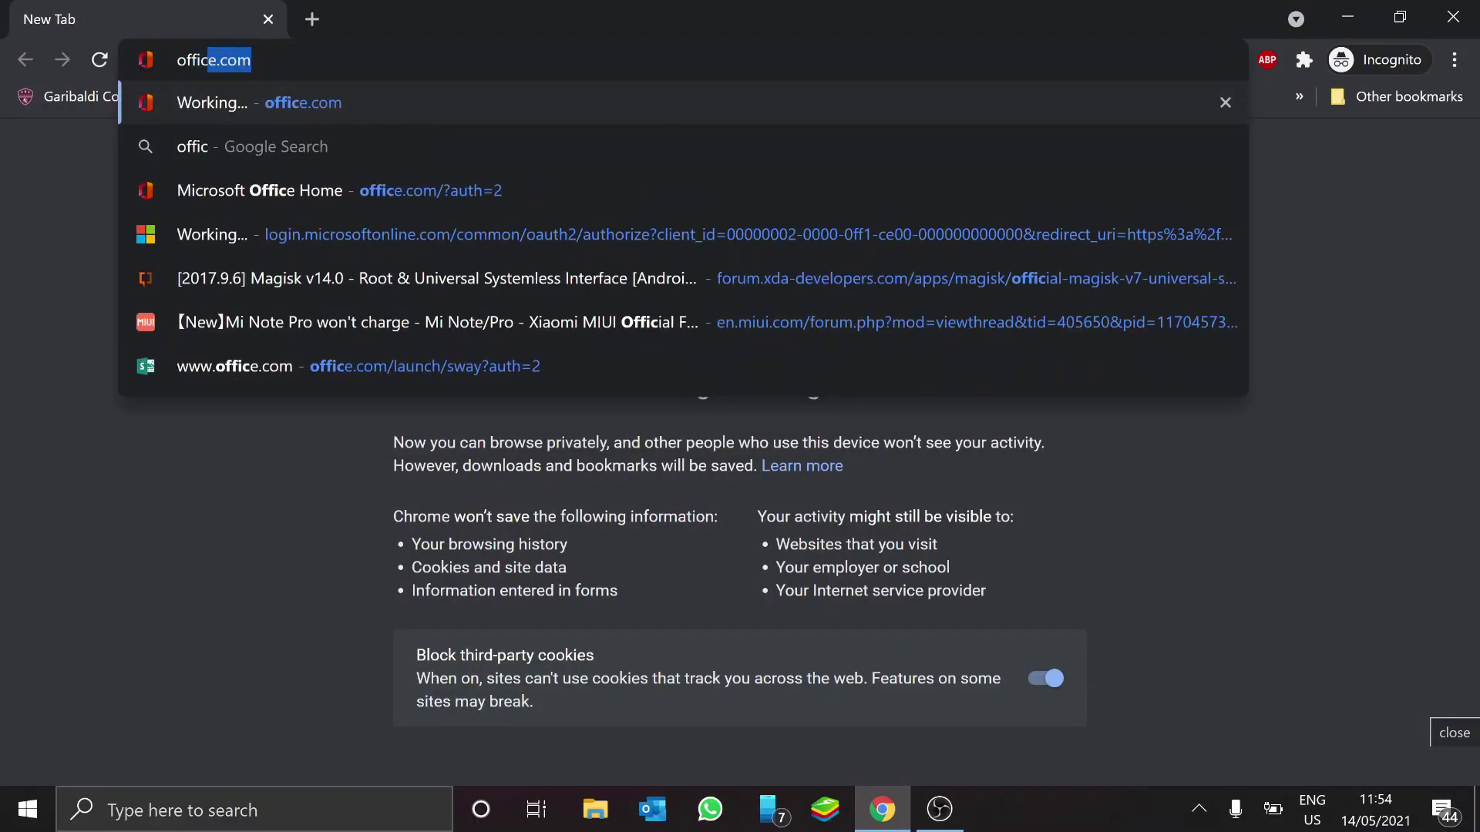
text(e.com)
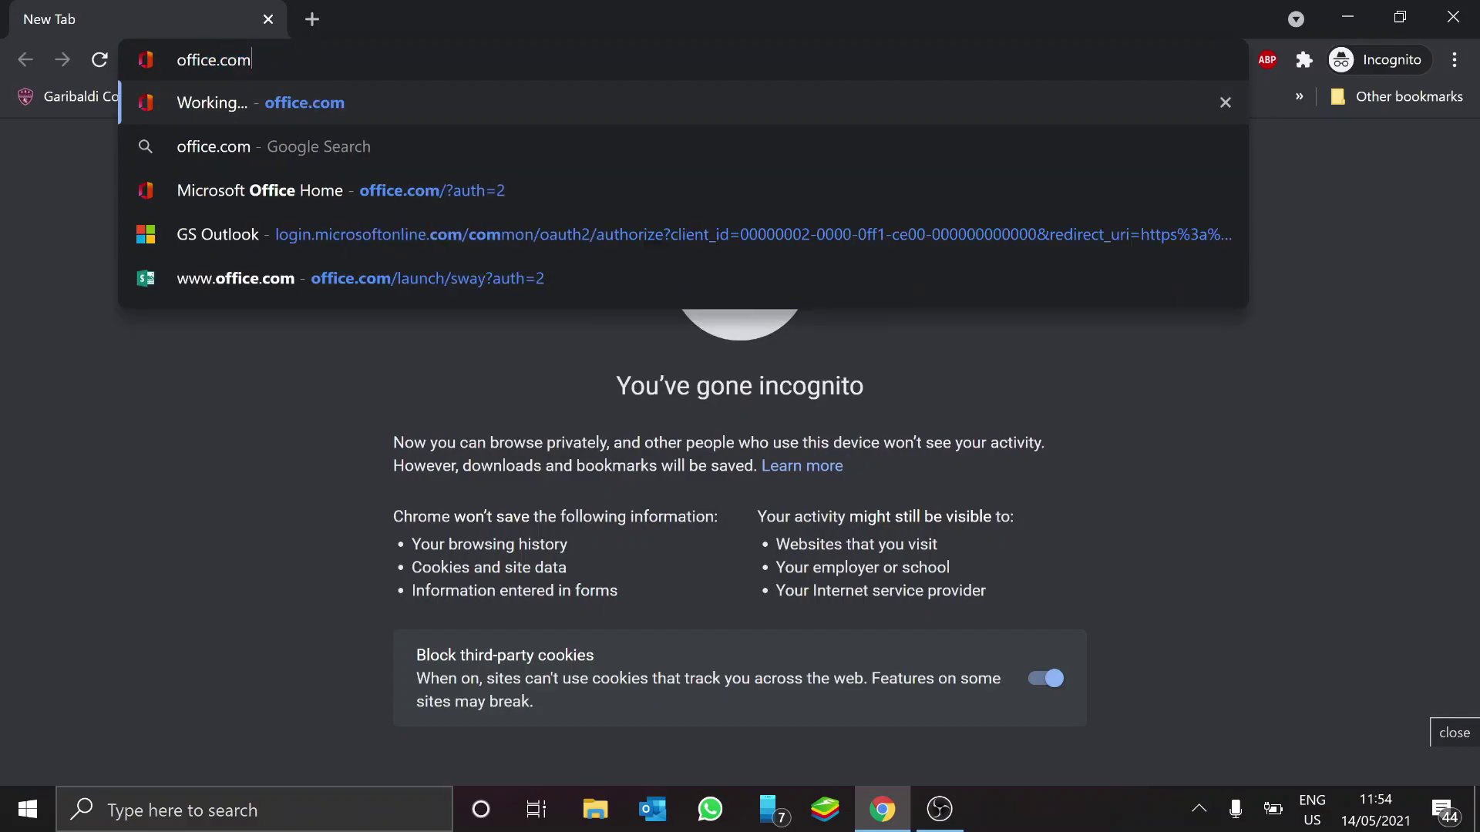
key(Return)
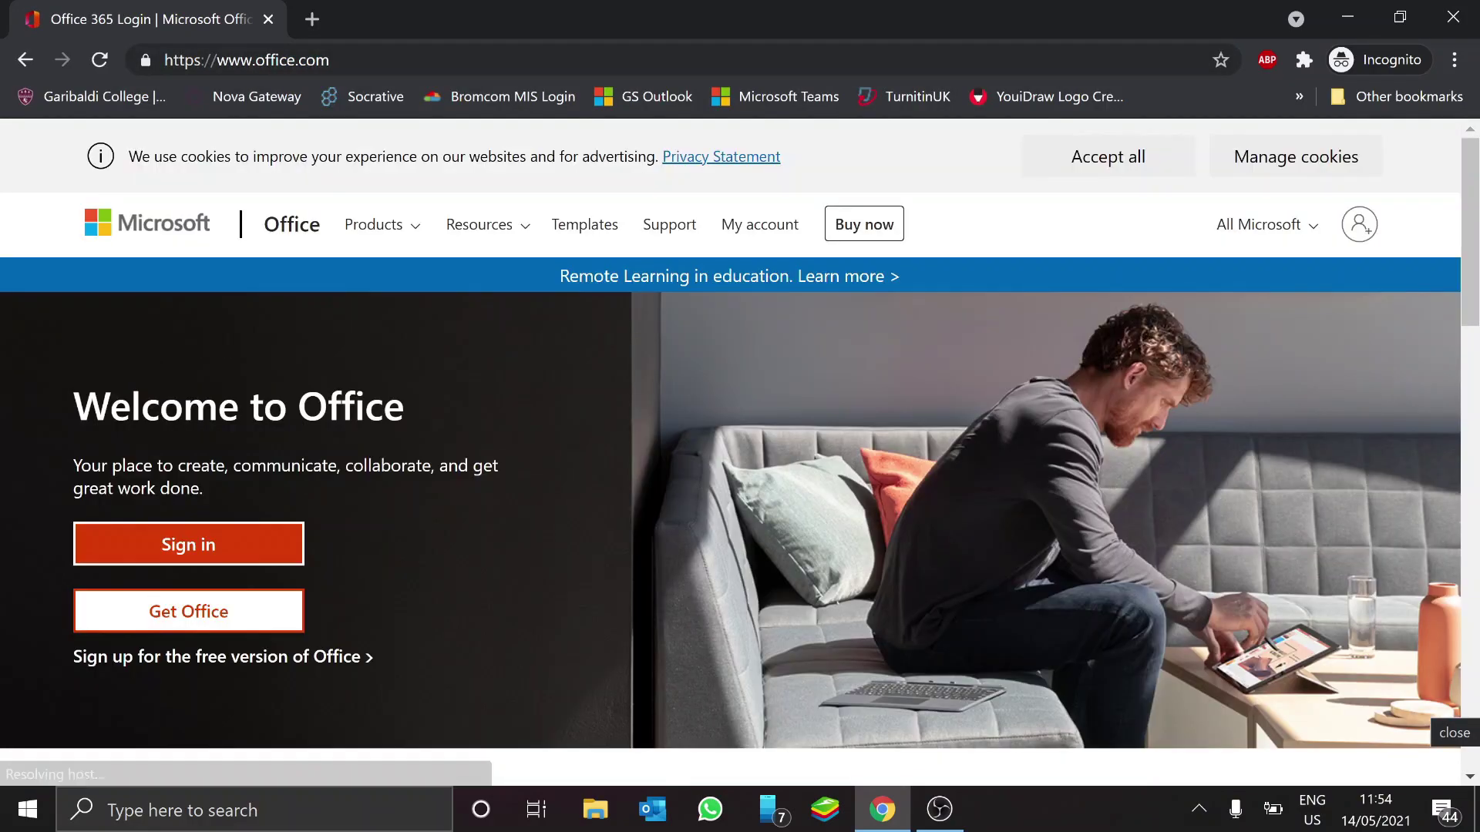
click(240, 545)
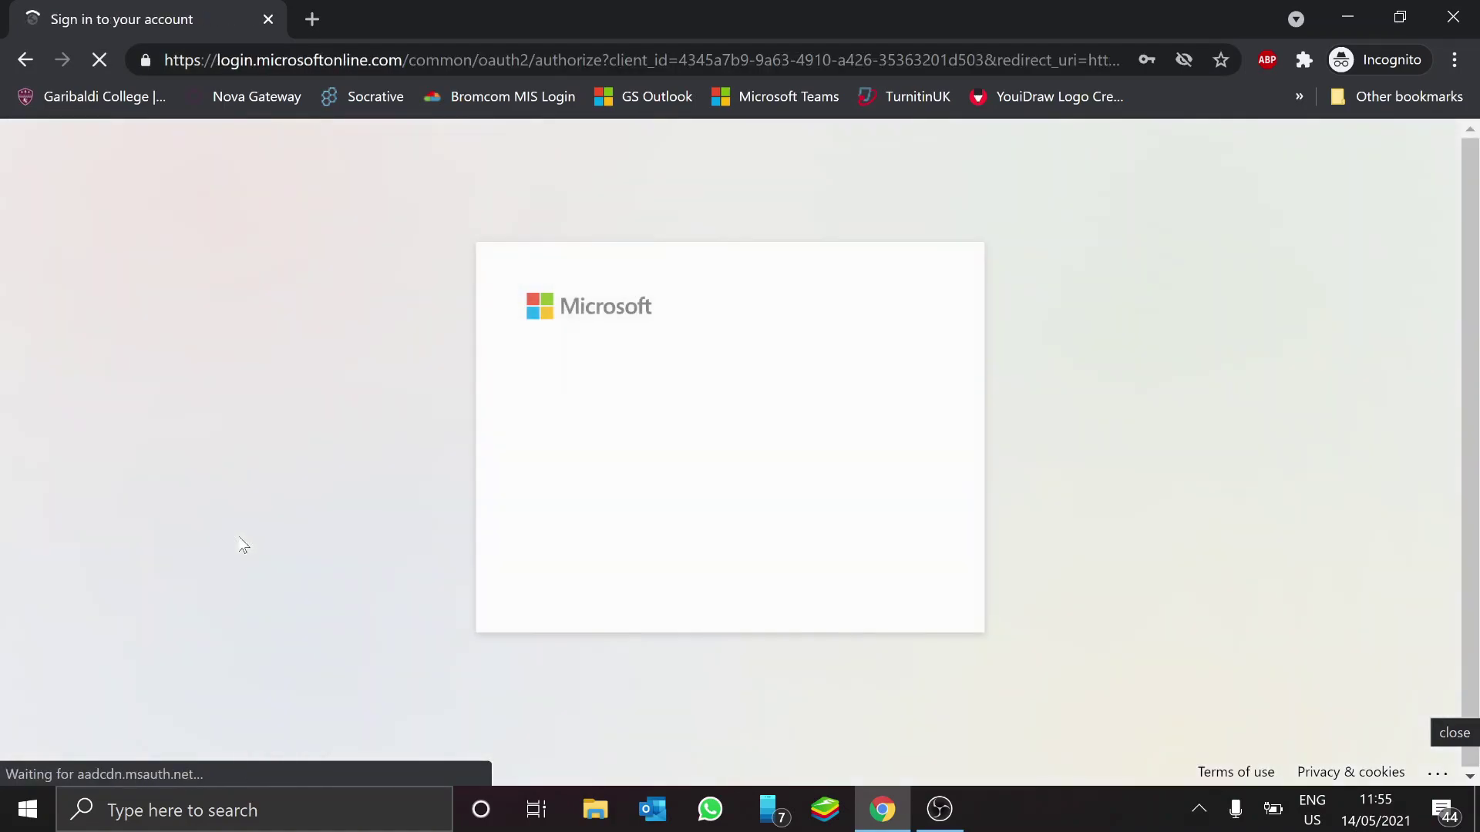
click(656, 369)
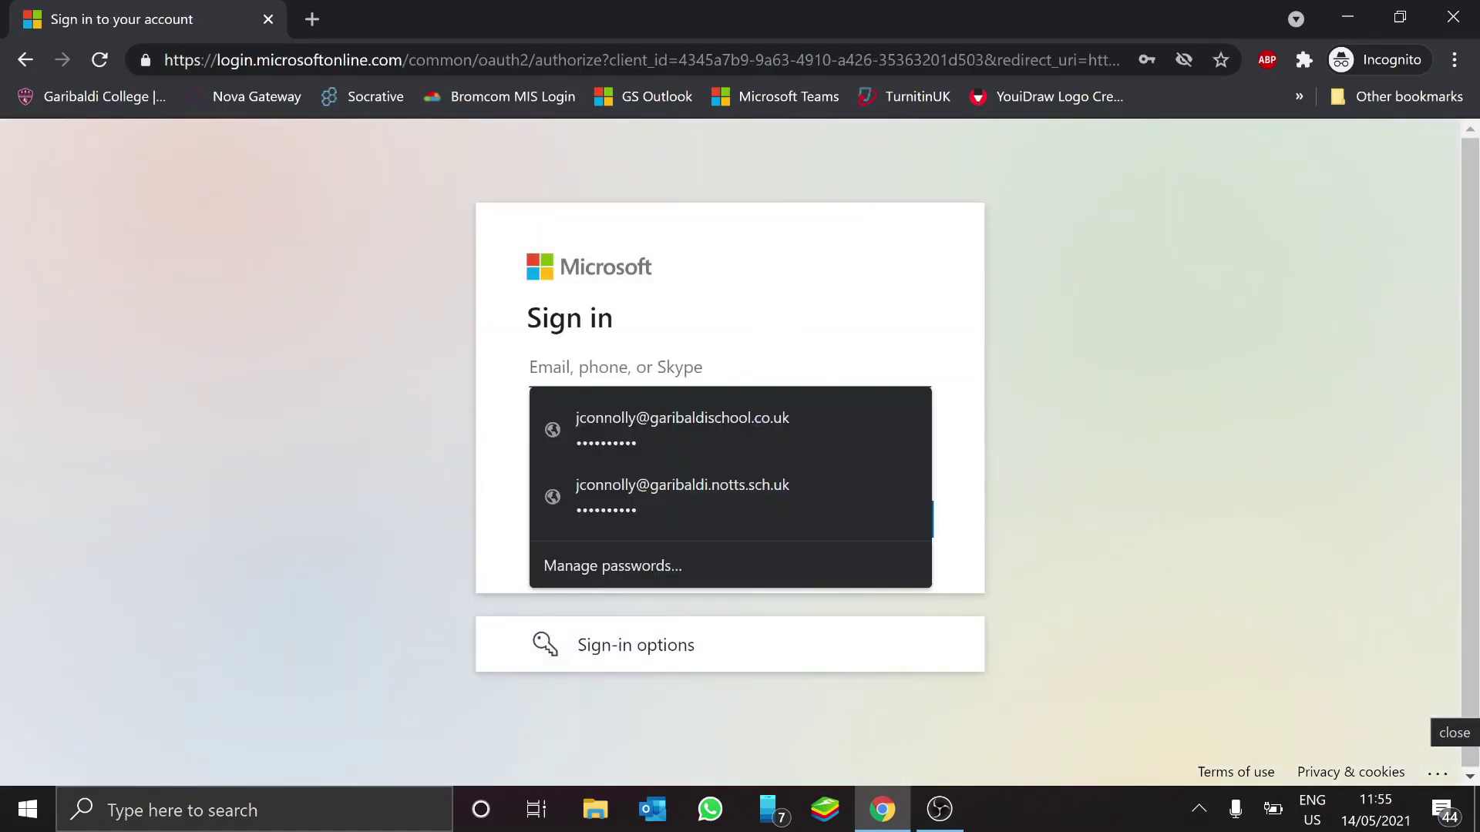
click(683, 406)
click(909, 521)
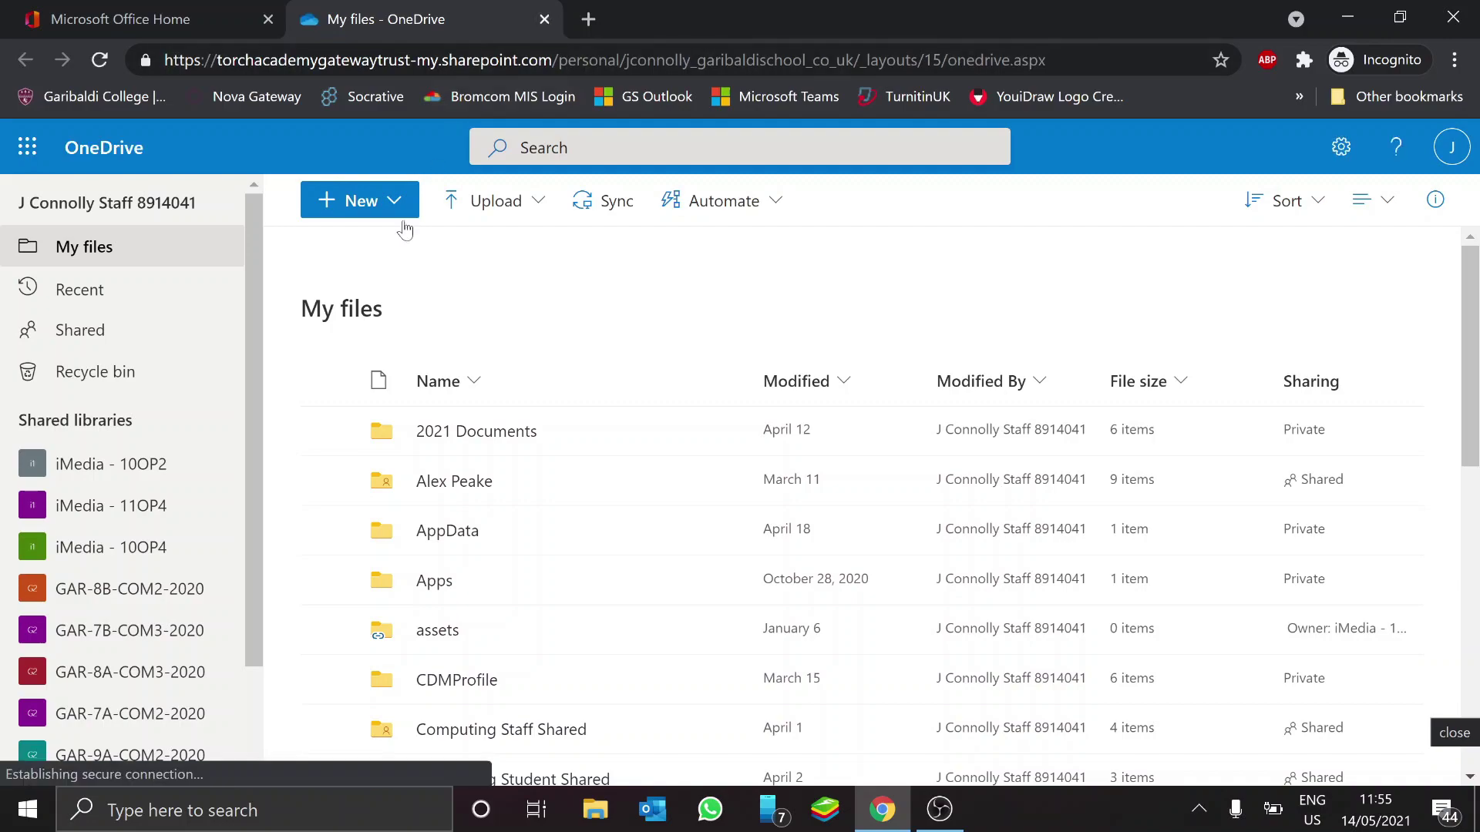
Step: Open the 2021 Documents folder through Office's OneDrive icon, then switch back to Office home
click(545, 19)
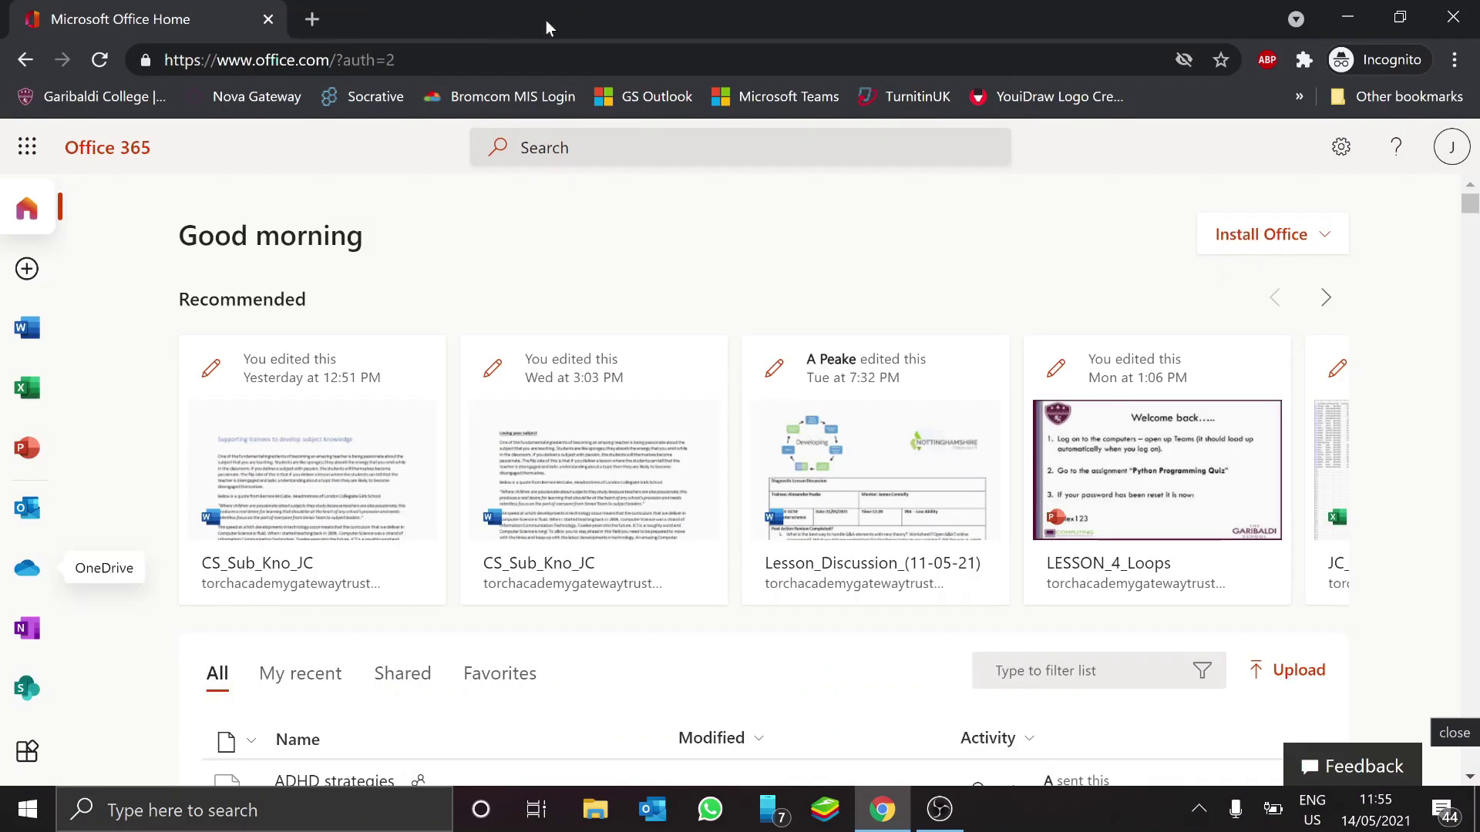
click(28, 570)
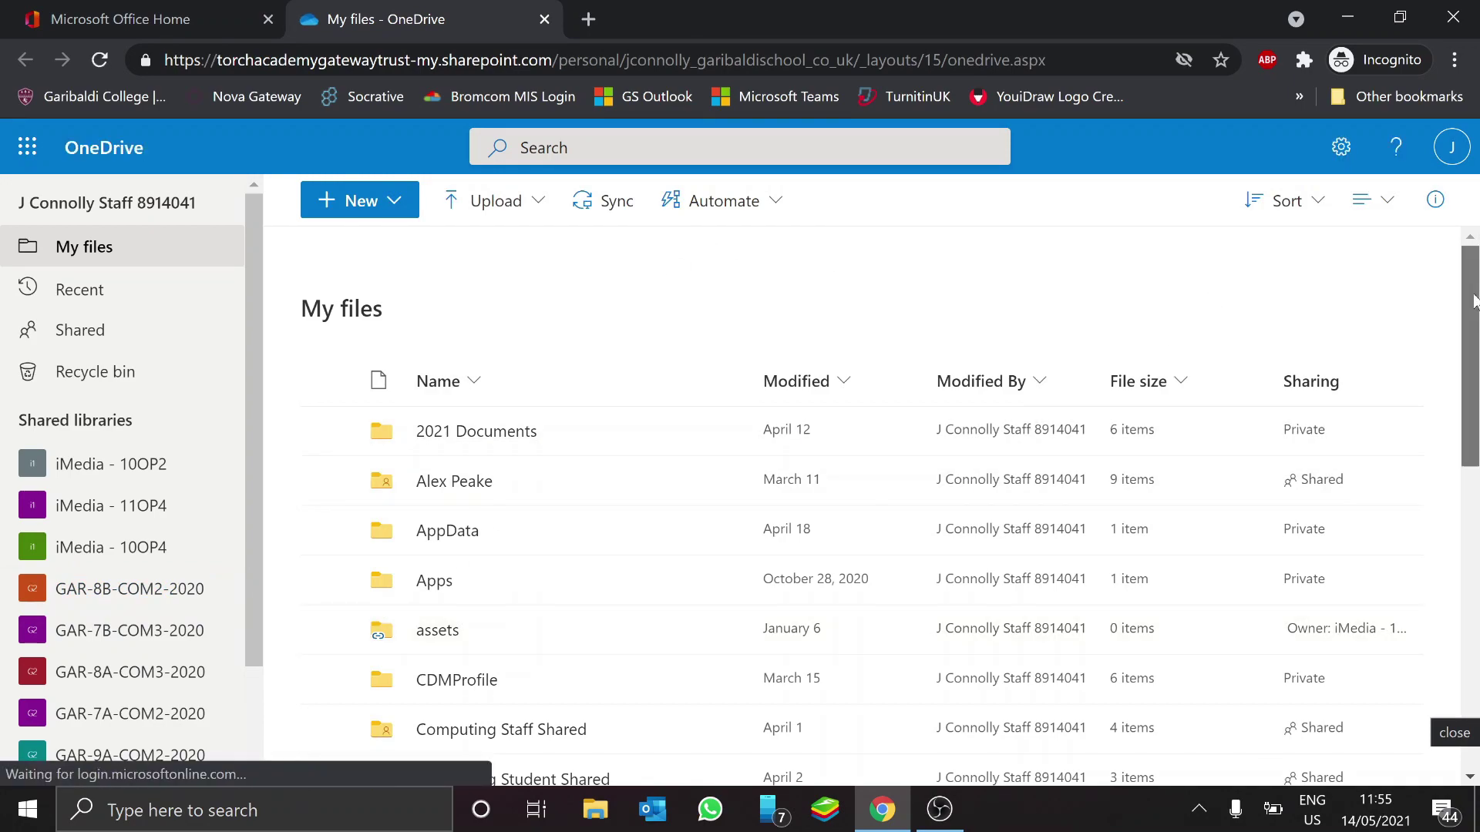
drag(1473, 300, 1477, 254)
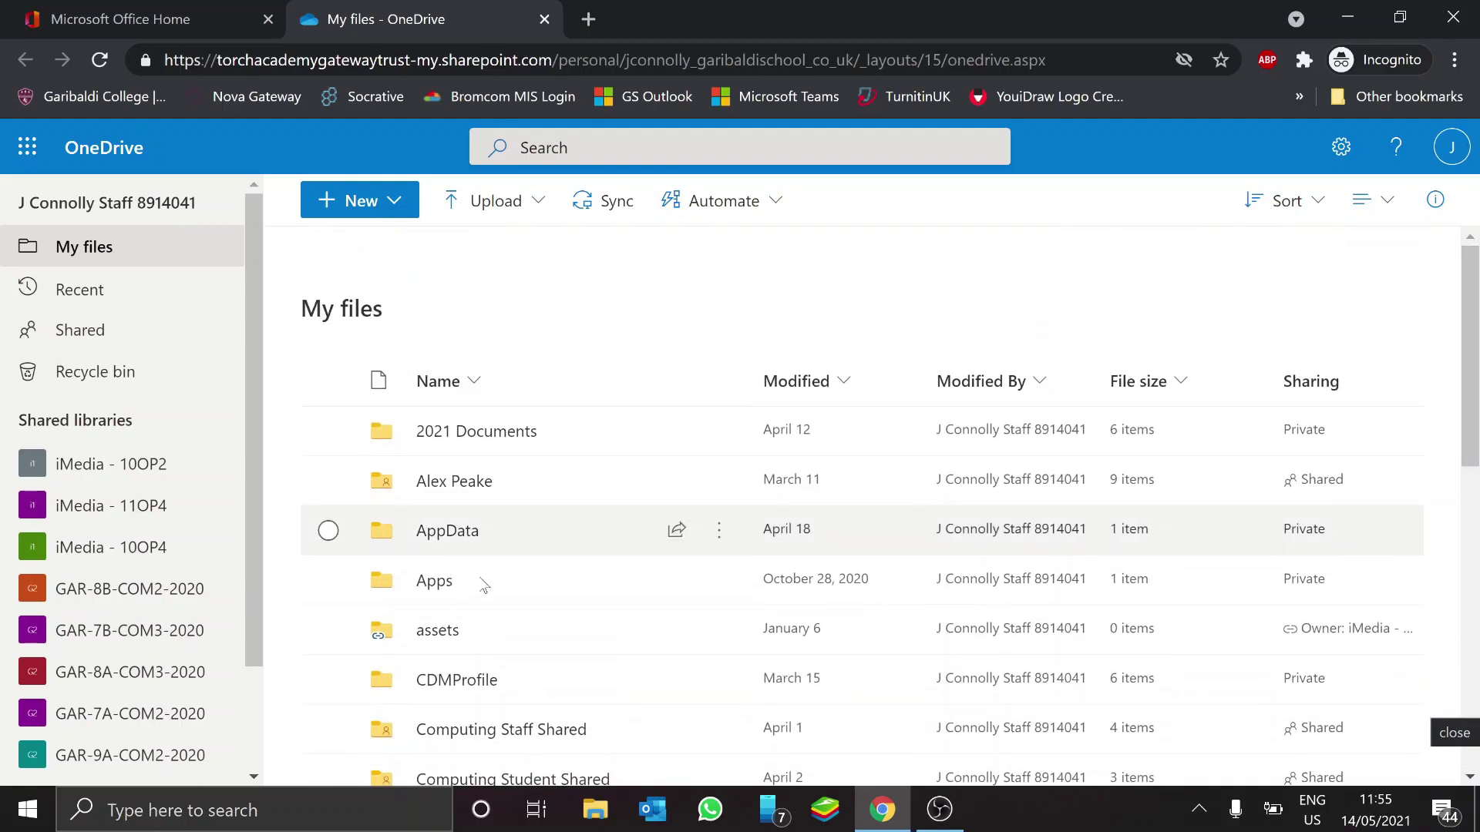
click(475, 441)
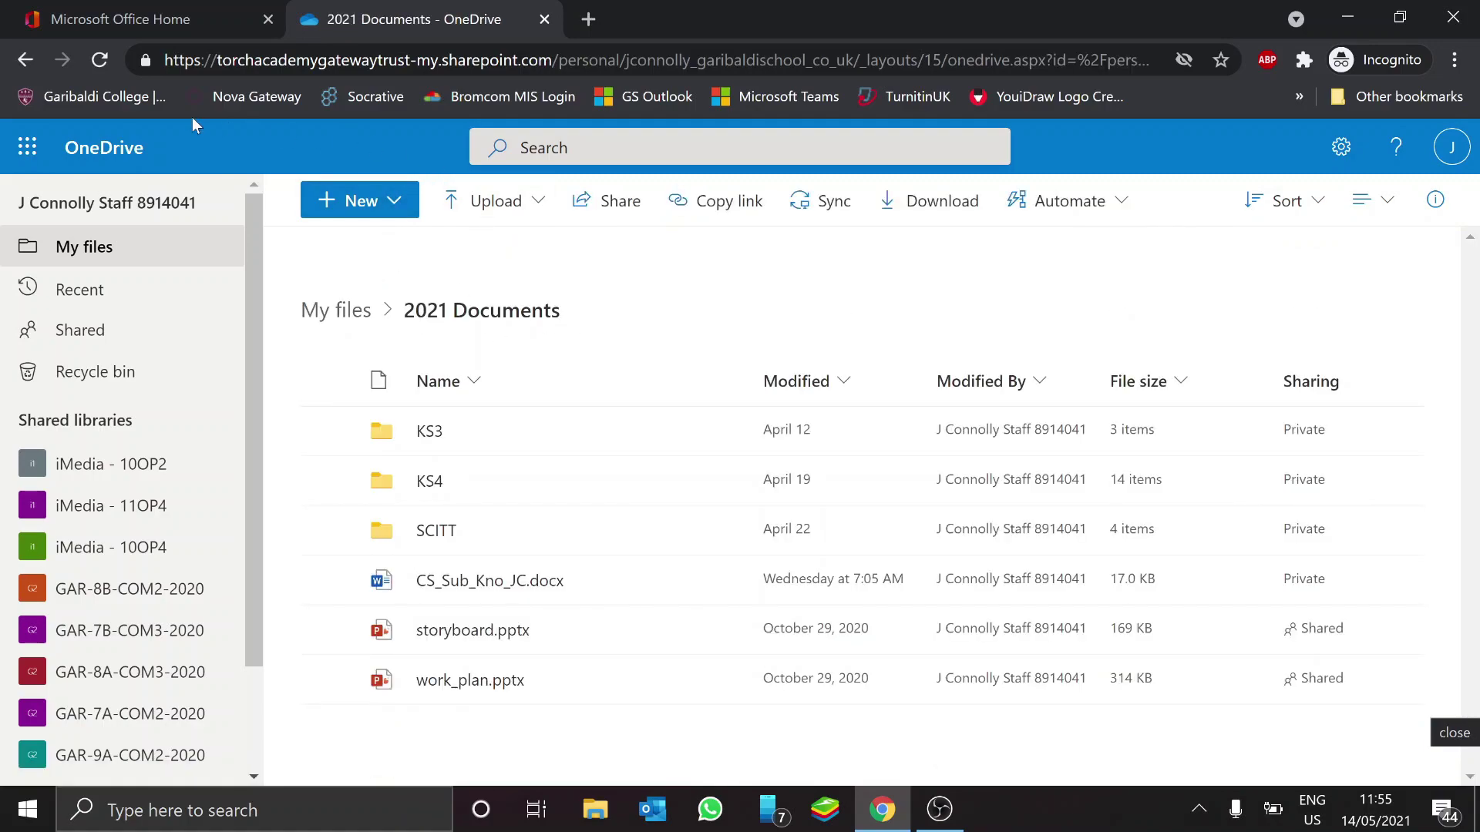
click(128, 17)
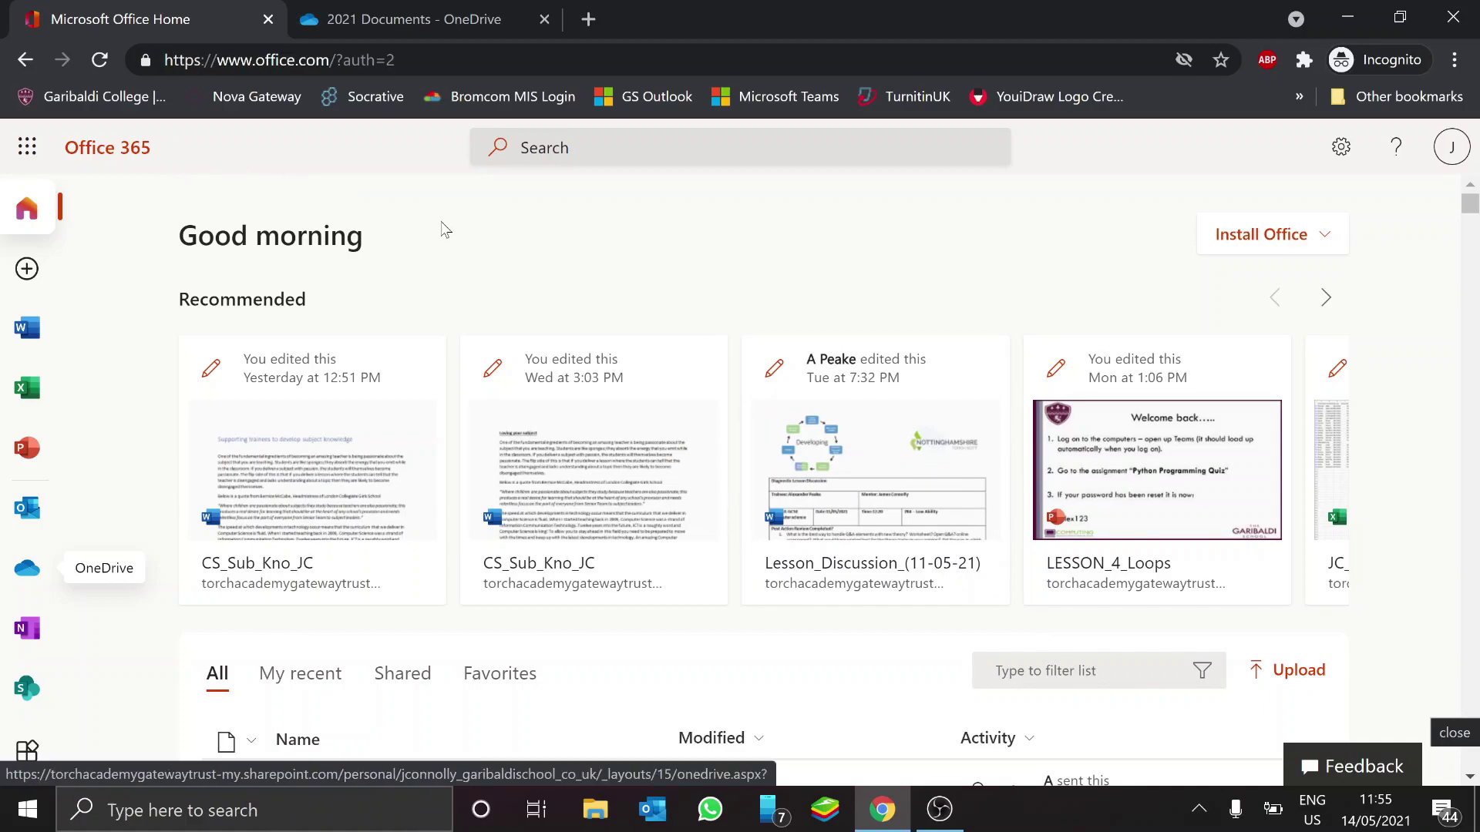
Step: View the Install Office dropdown options, then close the dropdown
click(1329, 243)
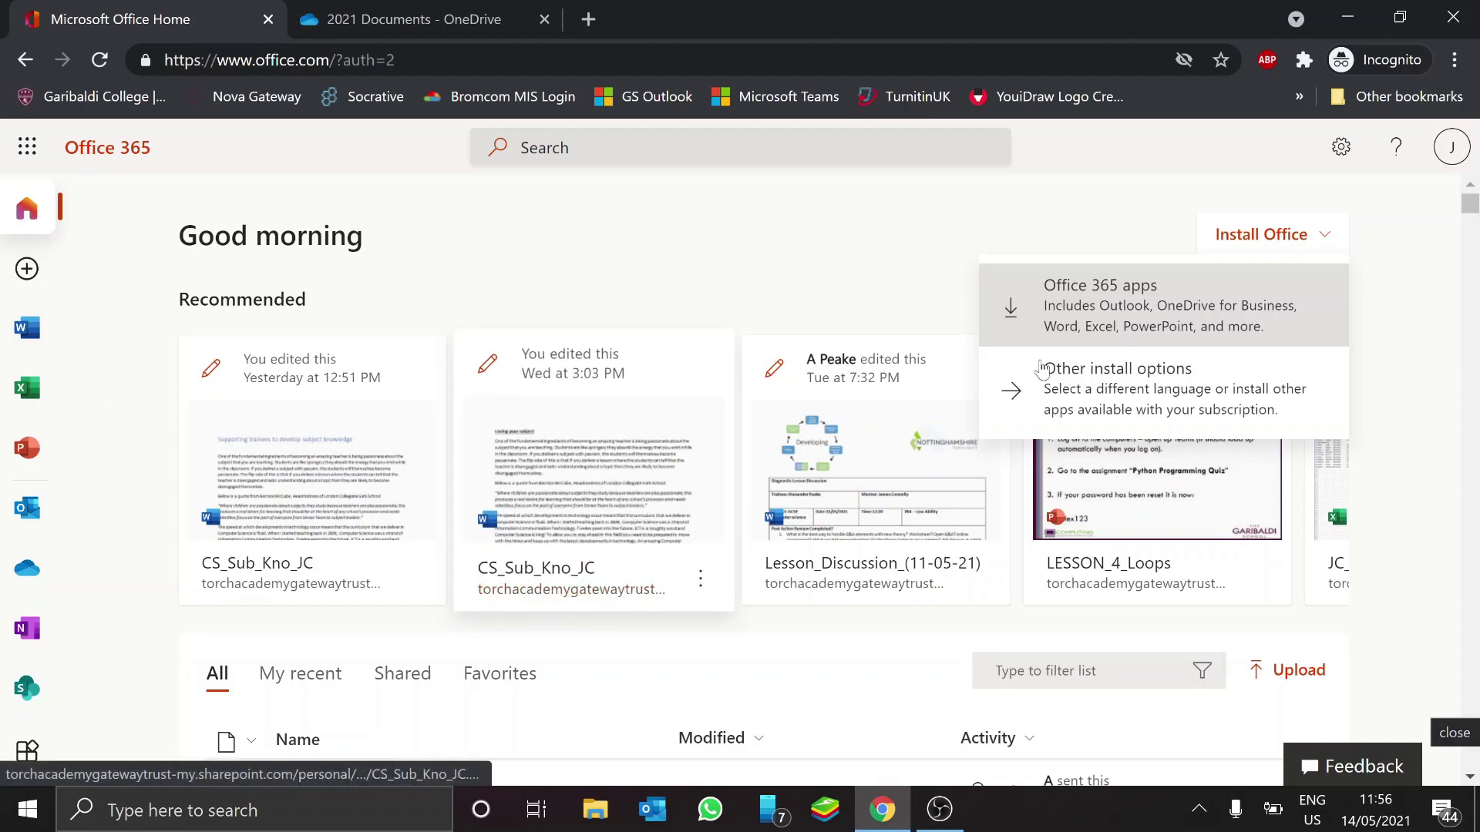
click(1412, 259)
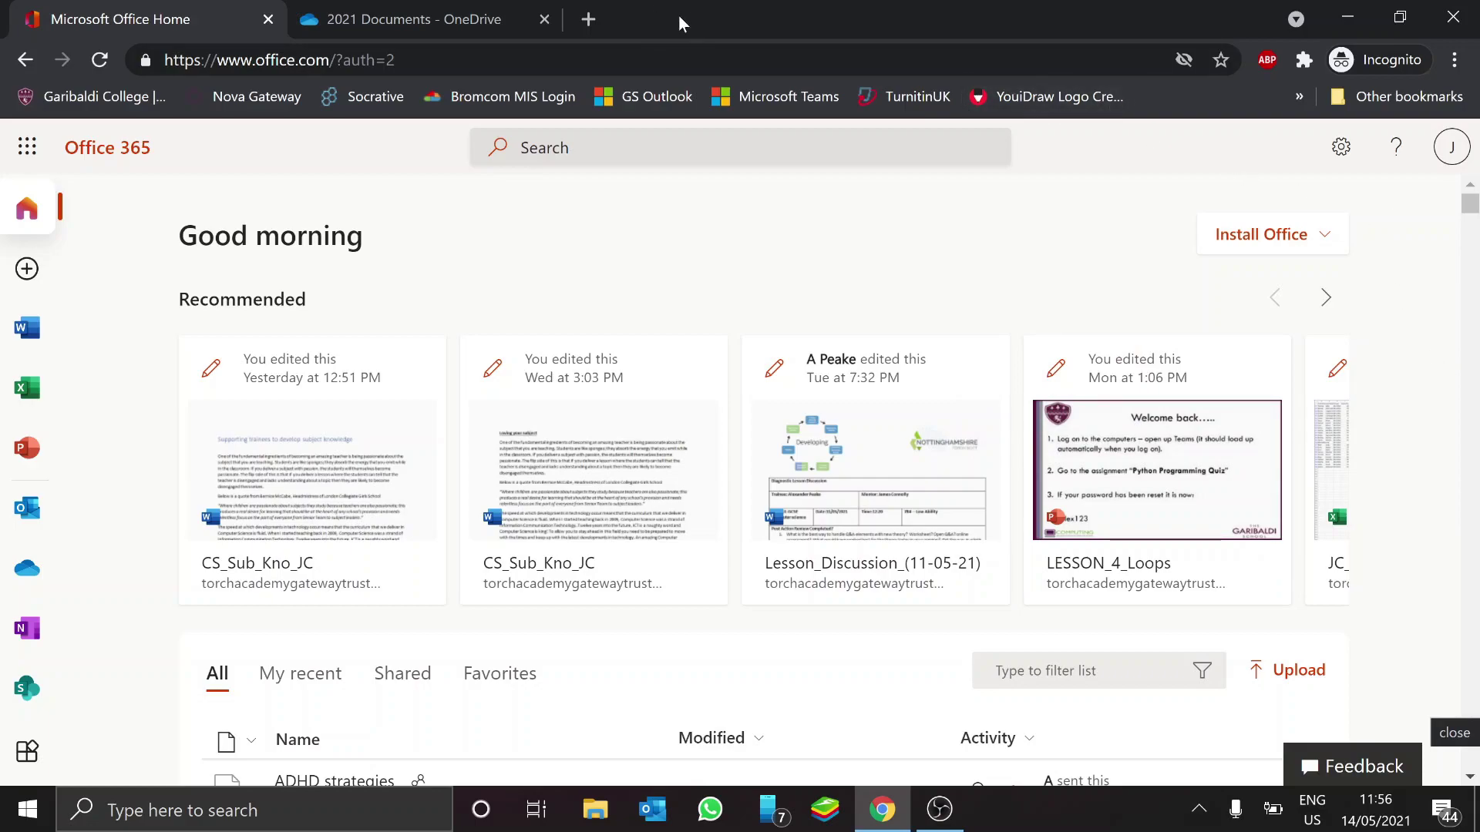
Step: In a new tab, search Google for 'onedrive mac' and accept the cookie consent
click(590, 19)
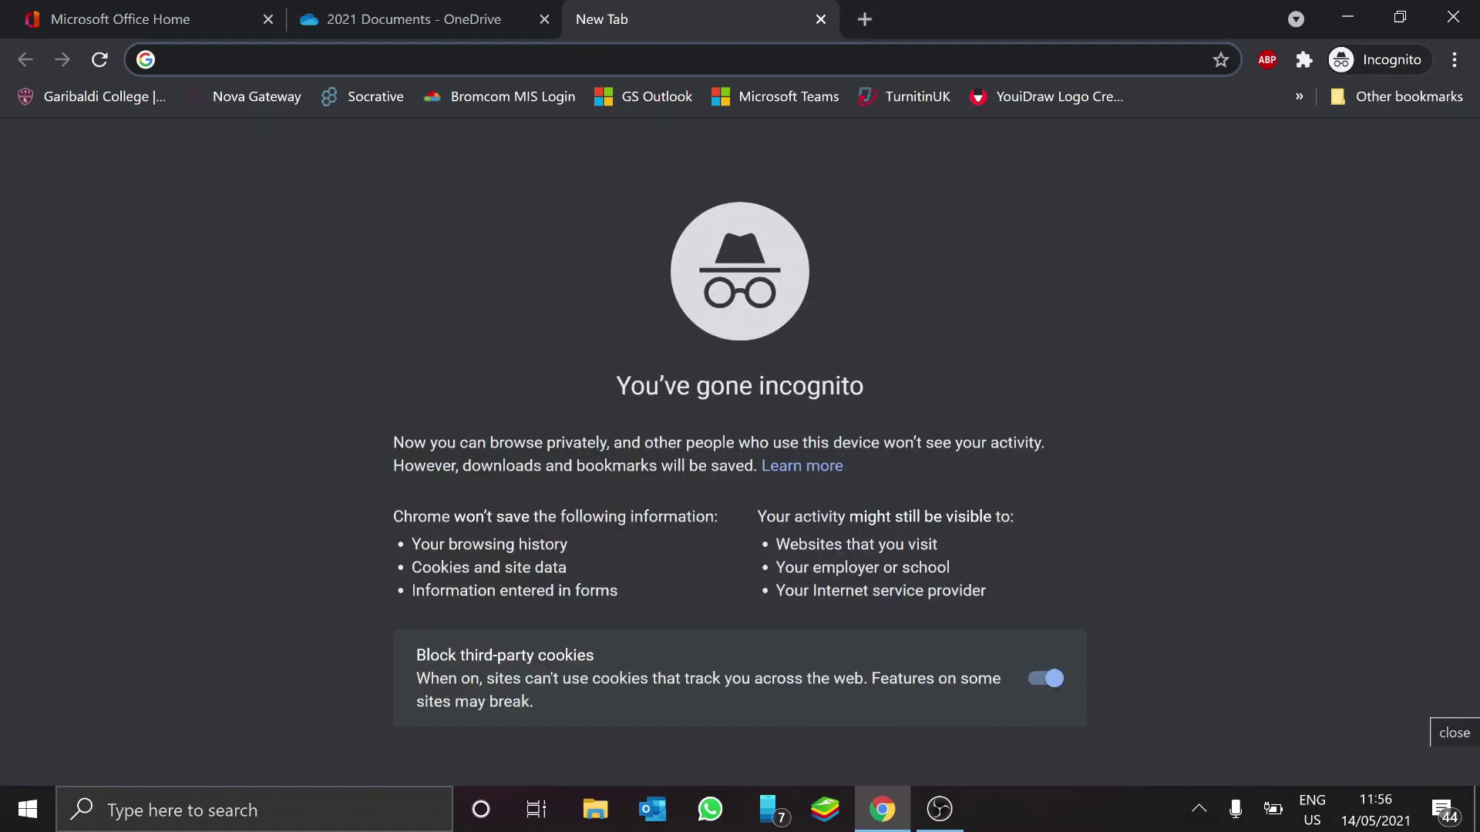
text(on)
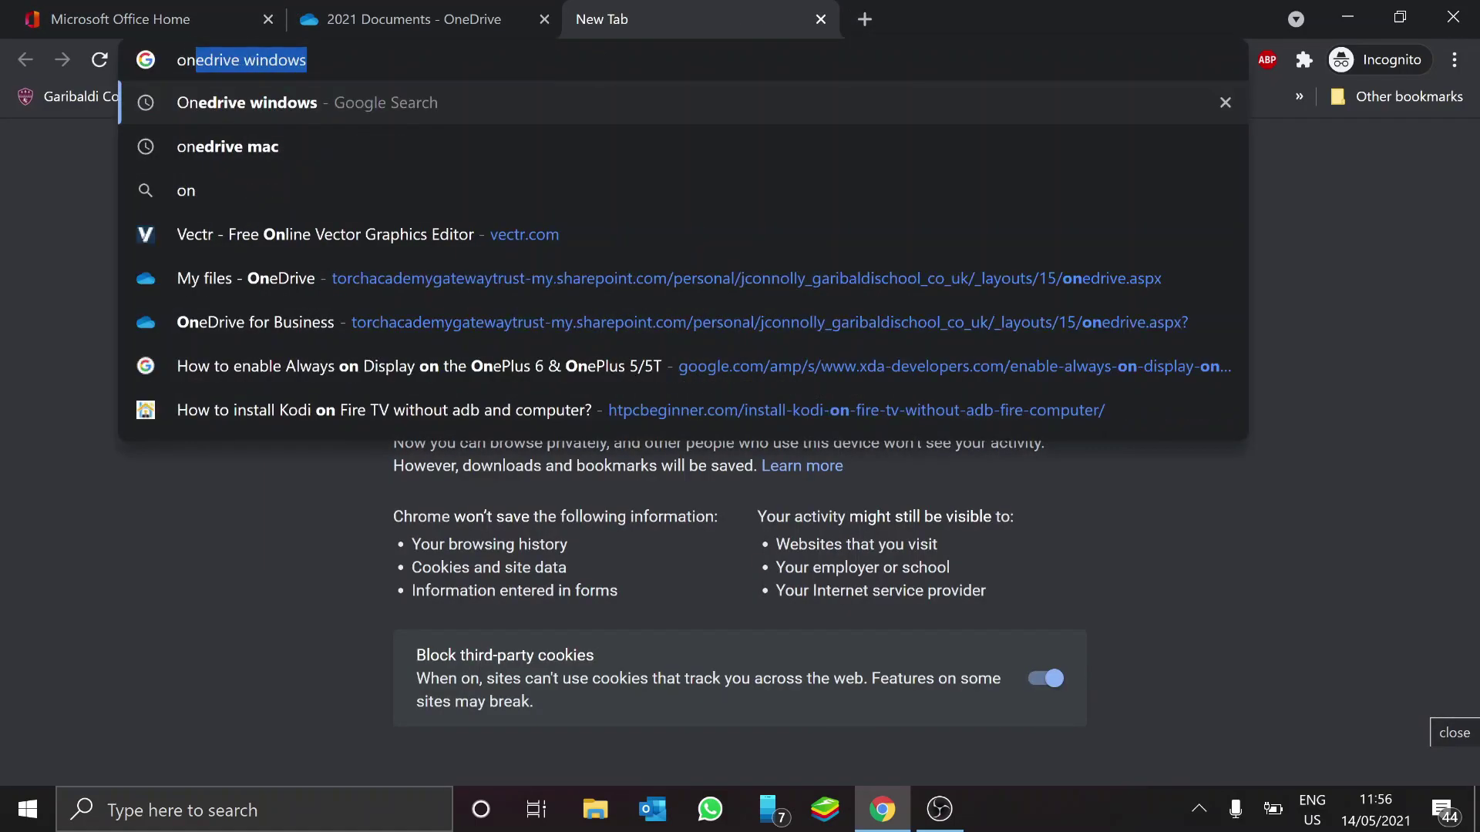
text(edrive)
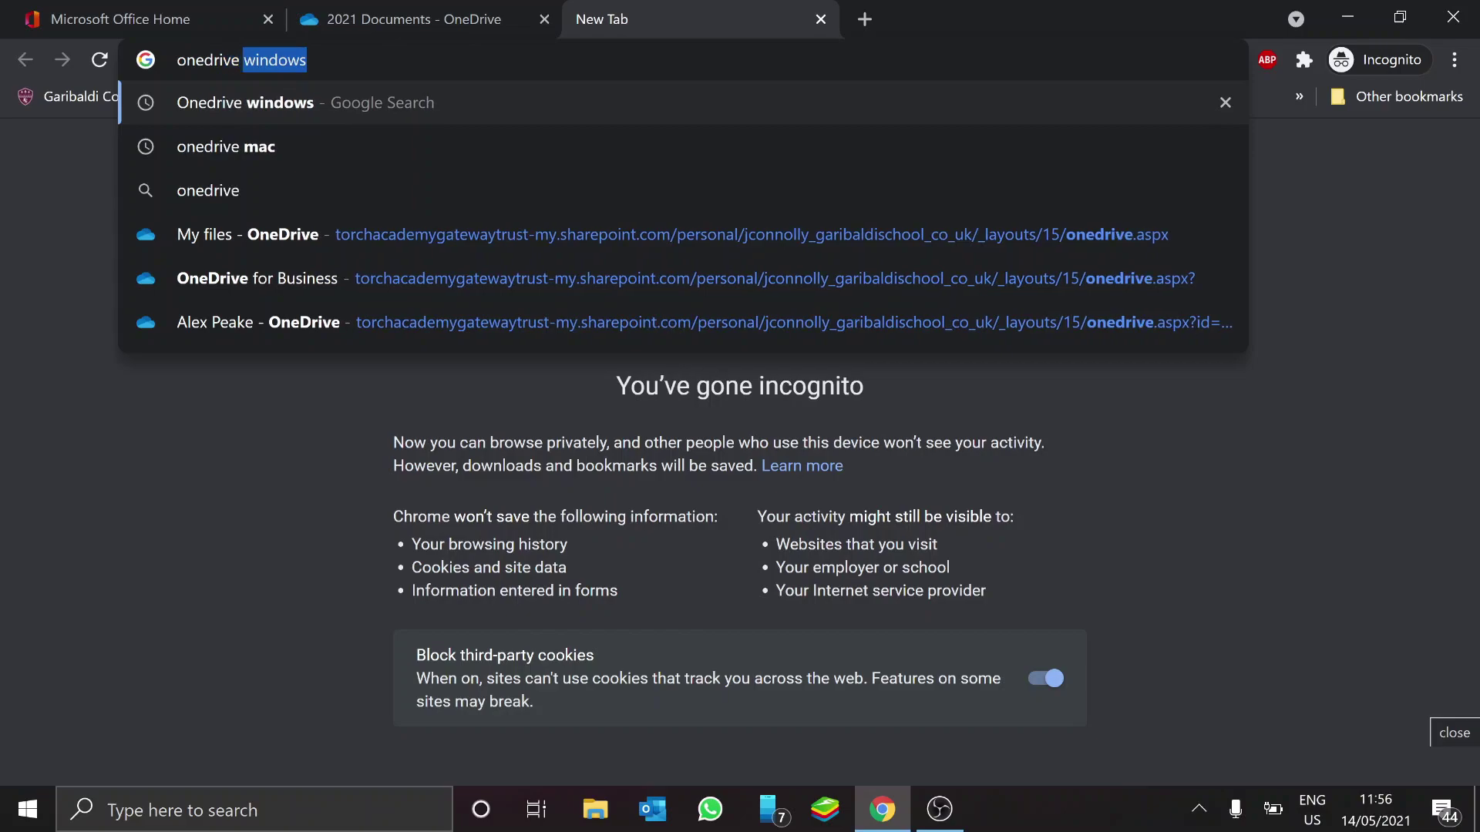
text(mac)
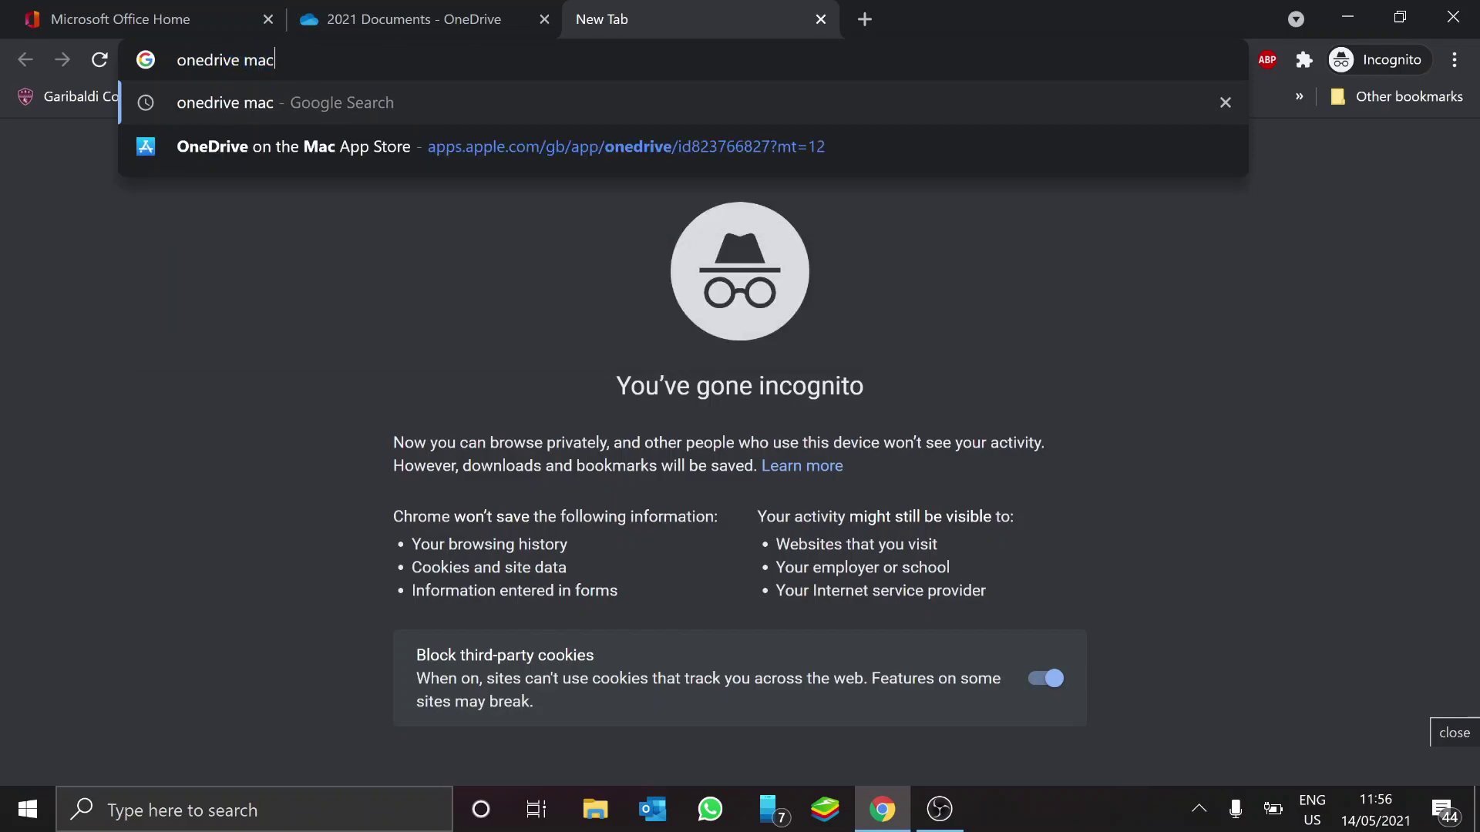
key(Return)
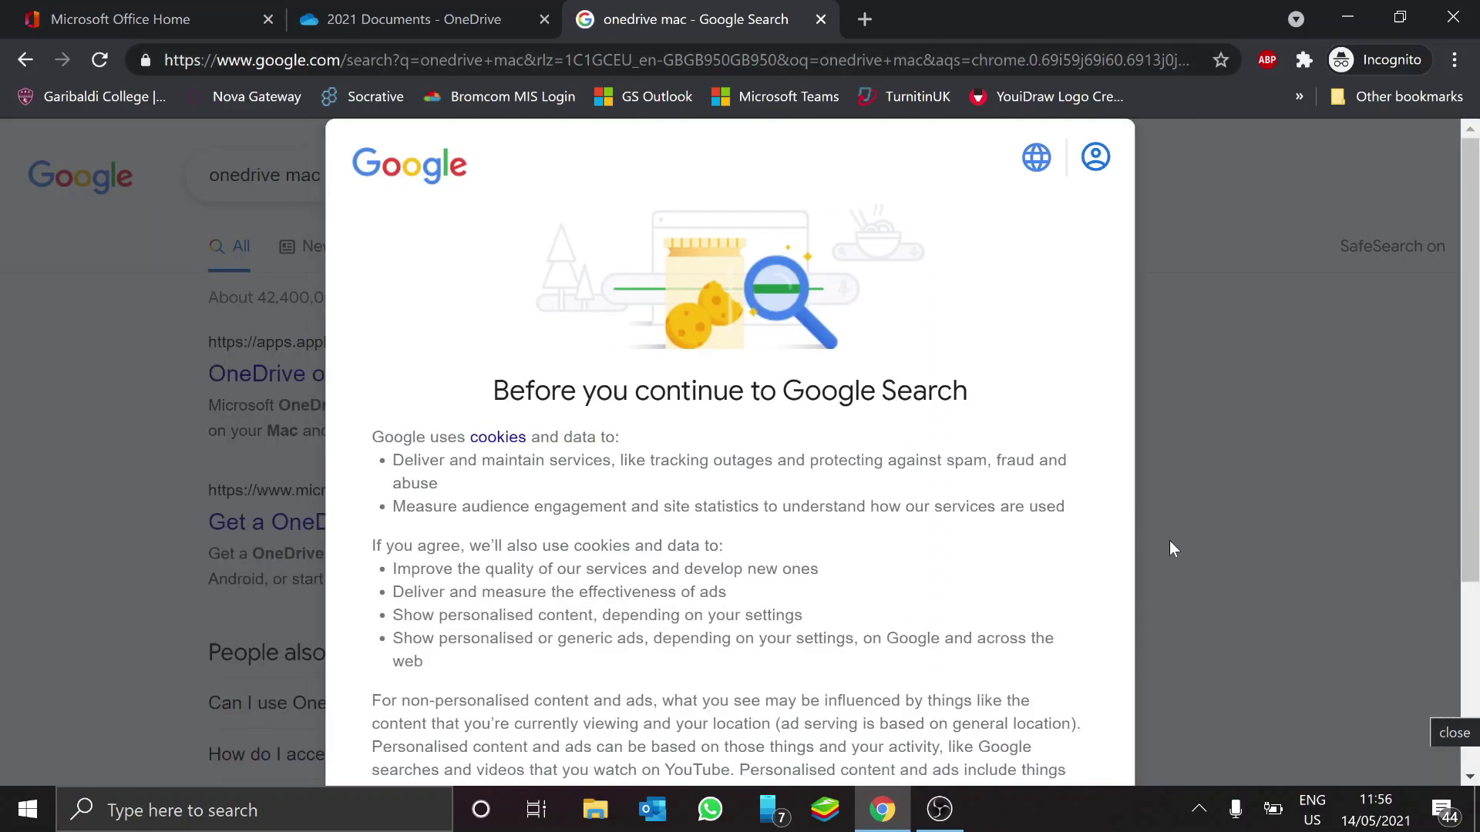
drag(1478, 319, 1478, 431)
scroll(1438, 589, down, 1)
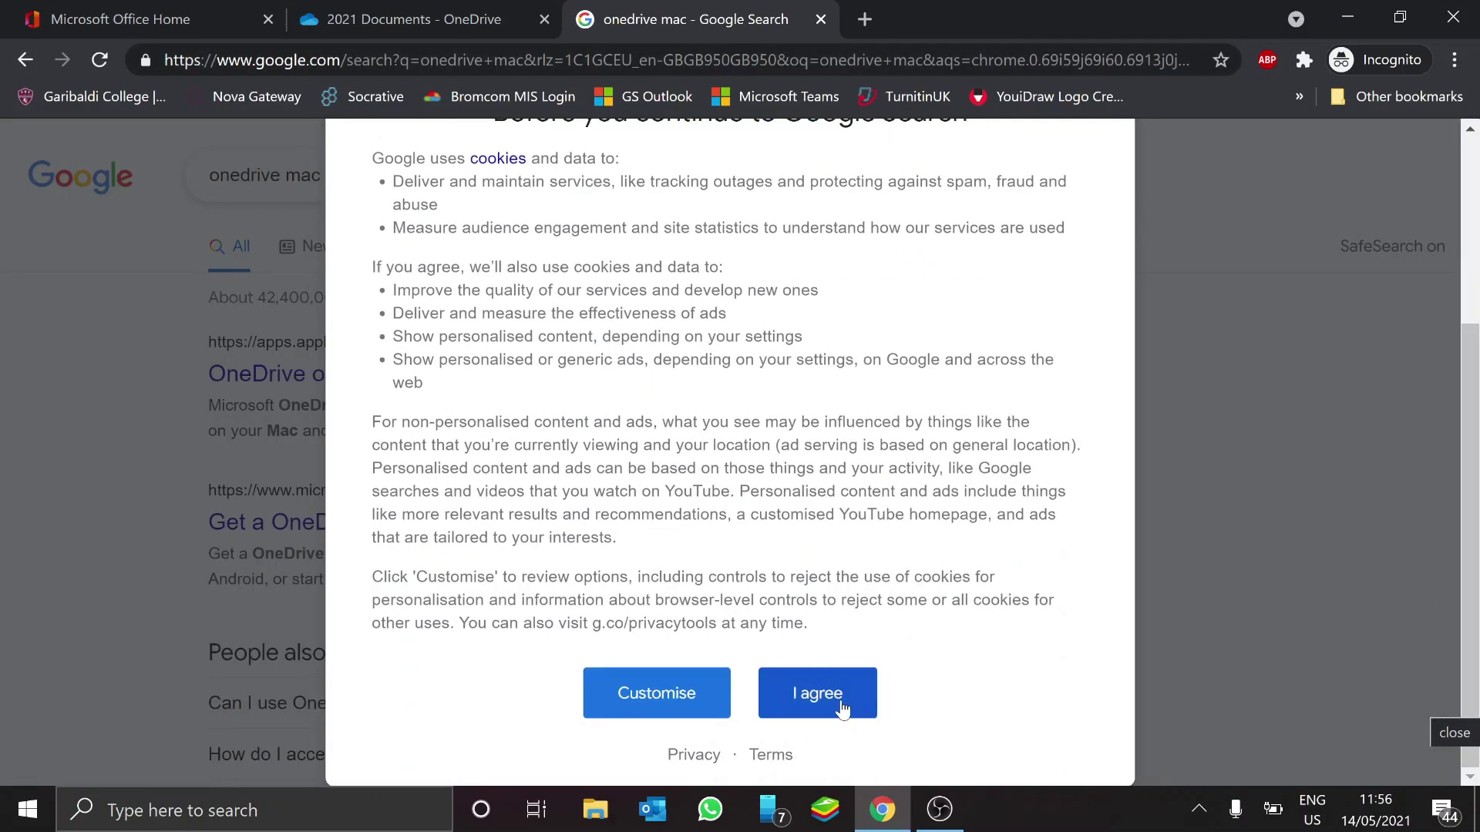
click(816, 694)
Step: Open and scroll the OneDrive Mac App Store listing, then minimise Chrome
click(515, 376)
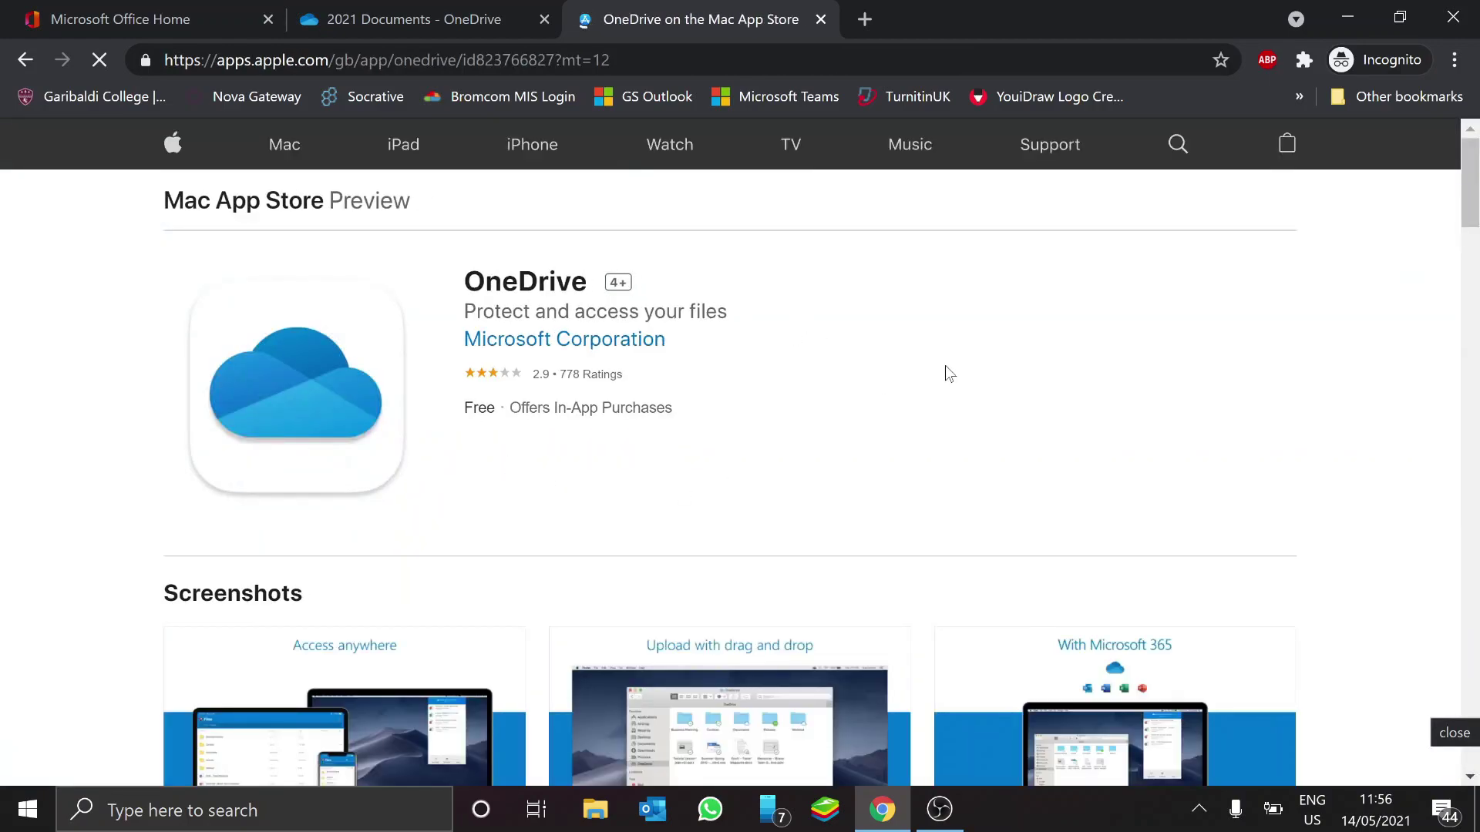
drag(1478, 249, 1475, 185)
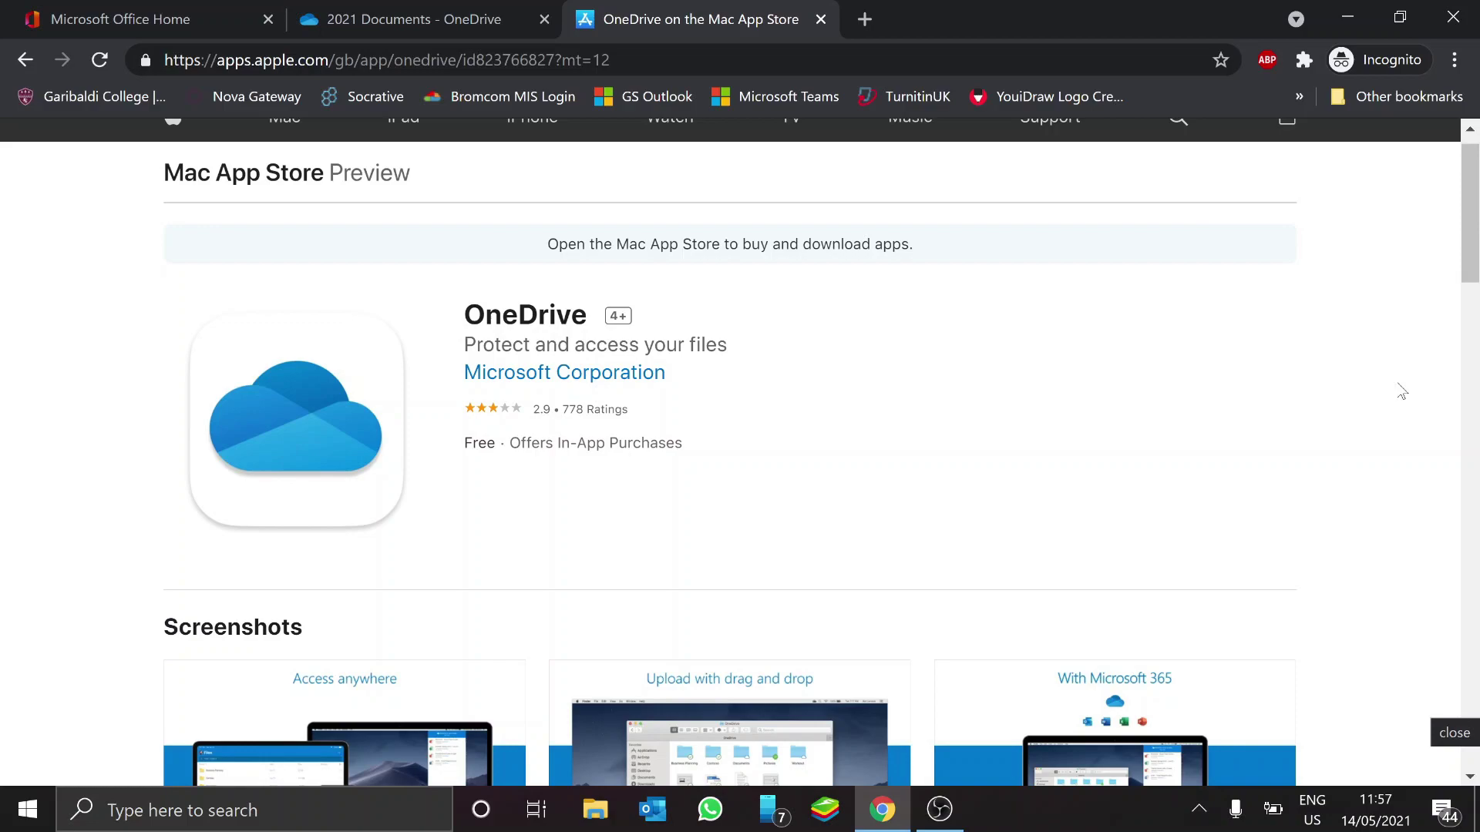
click(1354, 15)
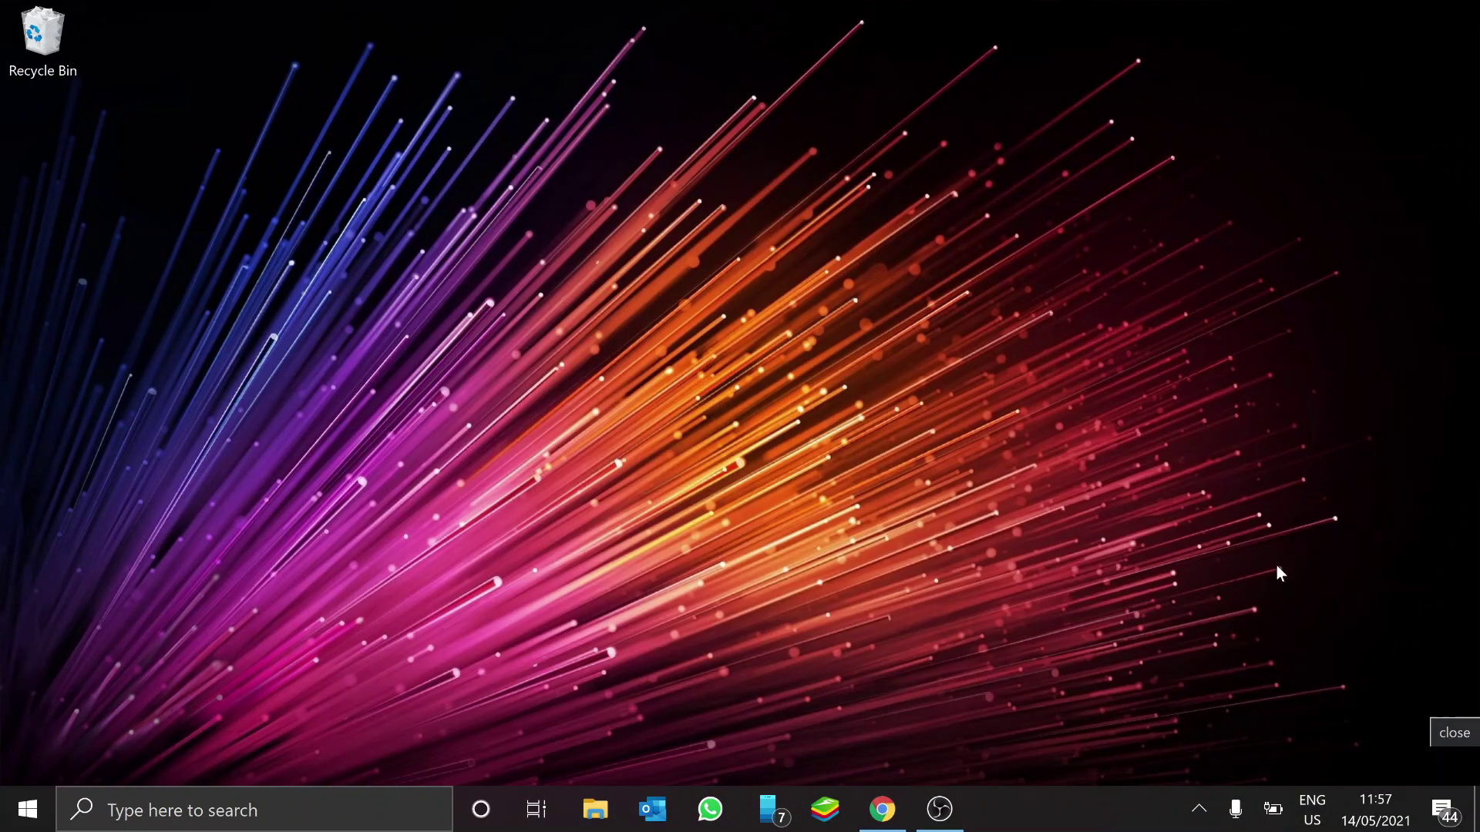
Step: From the tray's OneDrive icon, open Help & Settings > Settings on the Account tab
click(1200, 809)
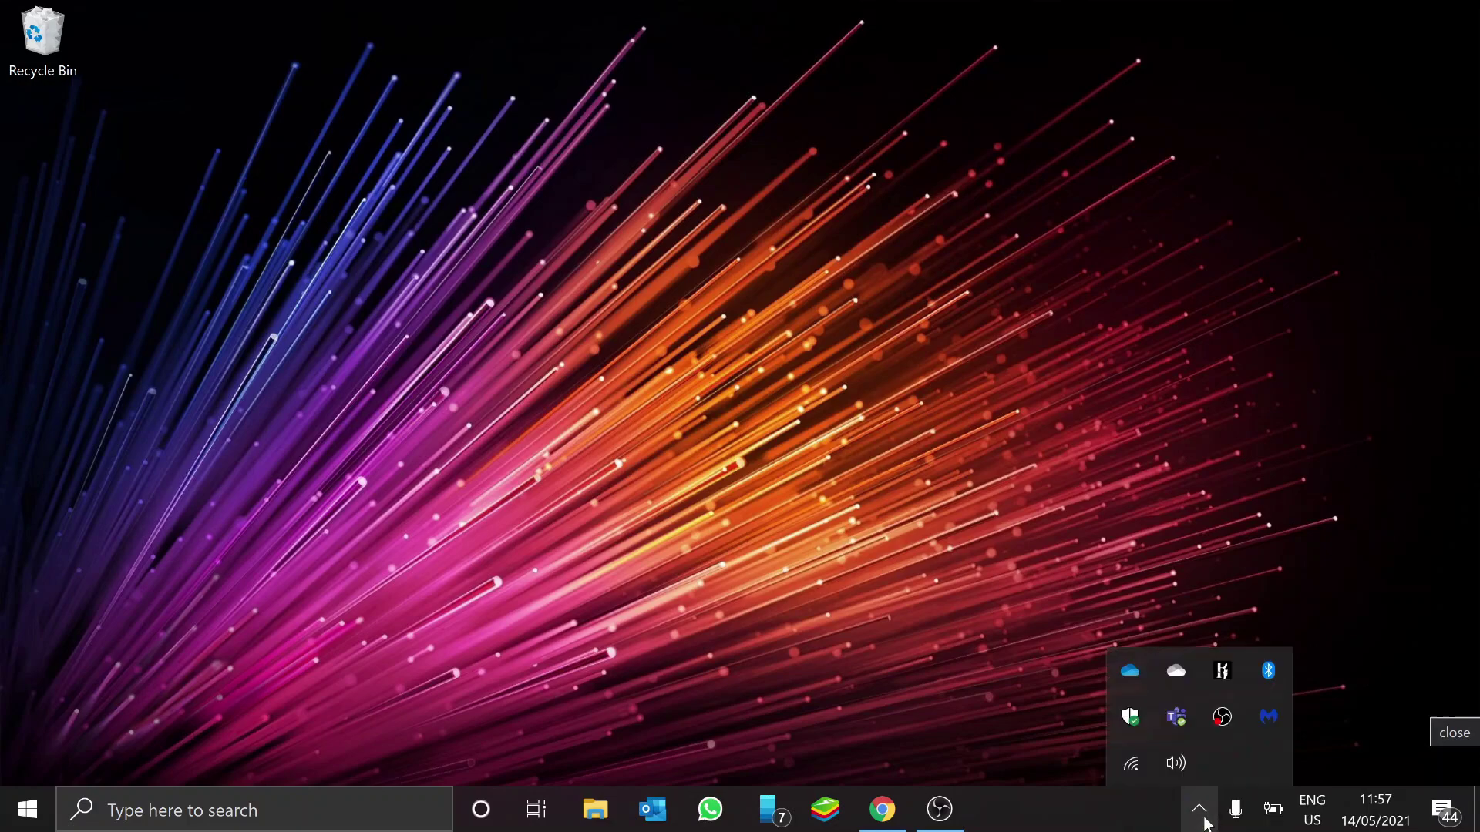
right_click(1129, 676)
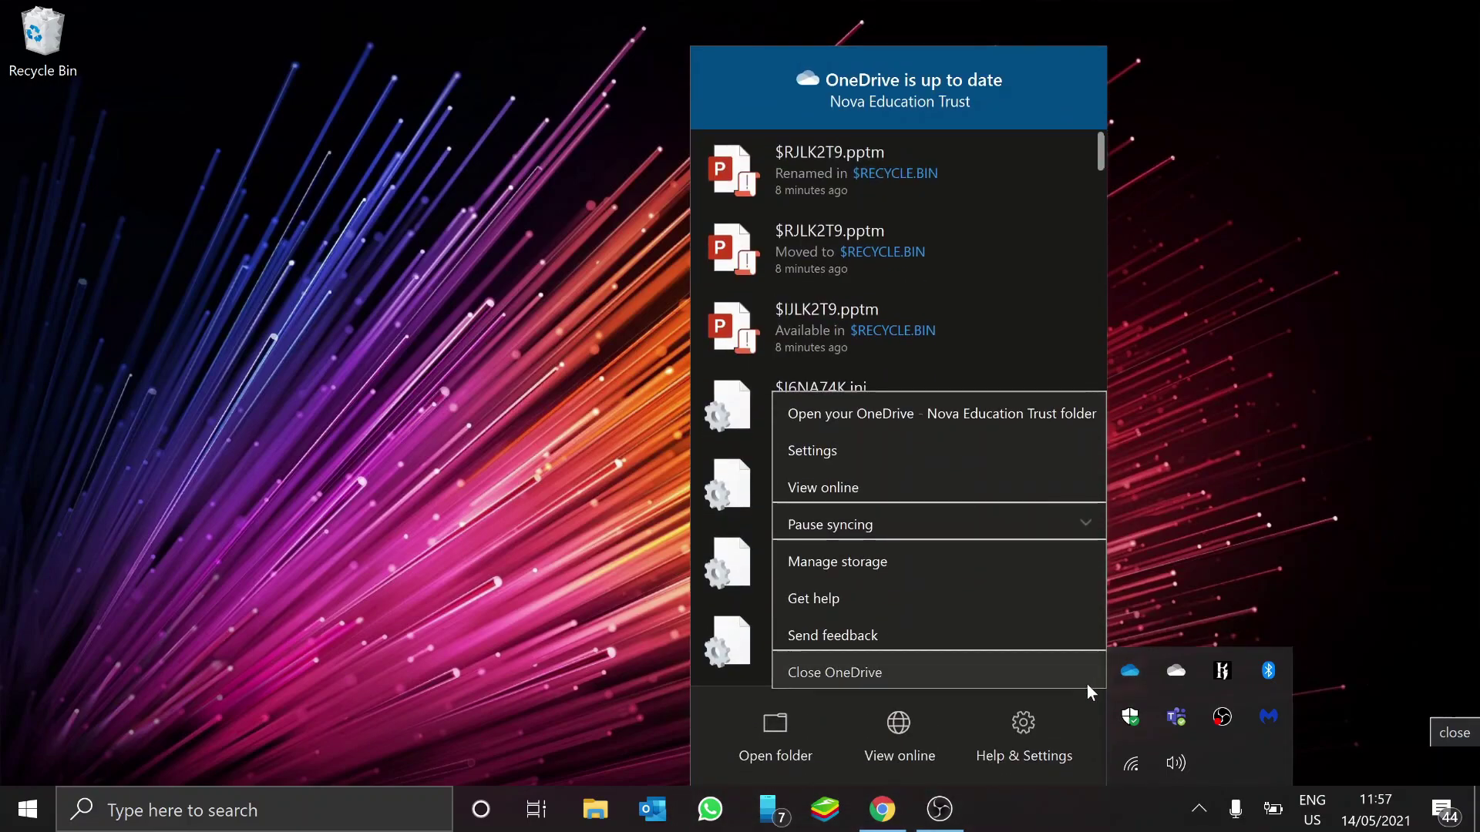
click(1030, 731)
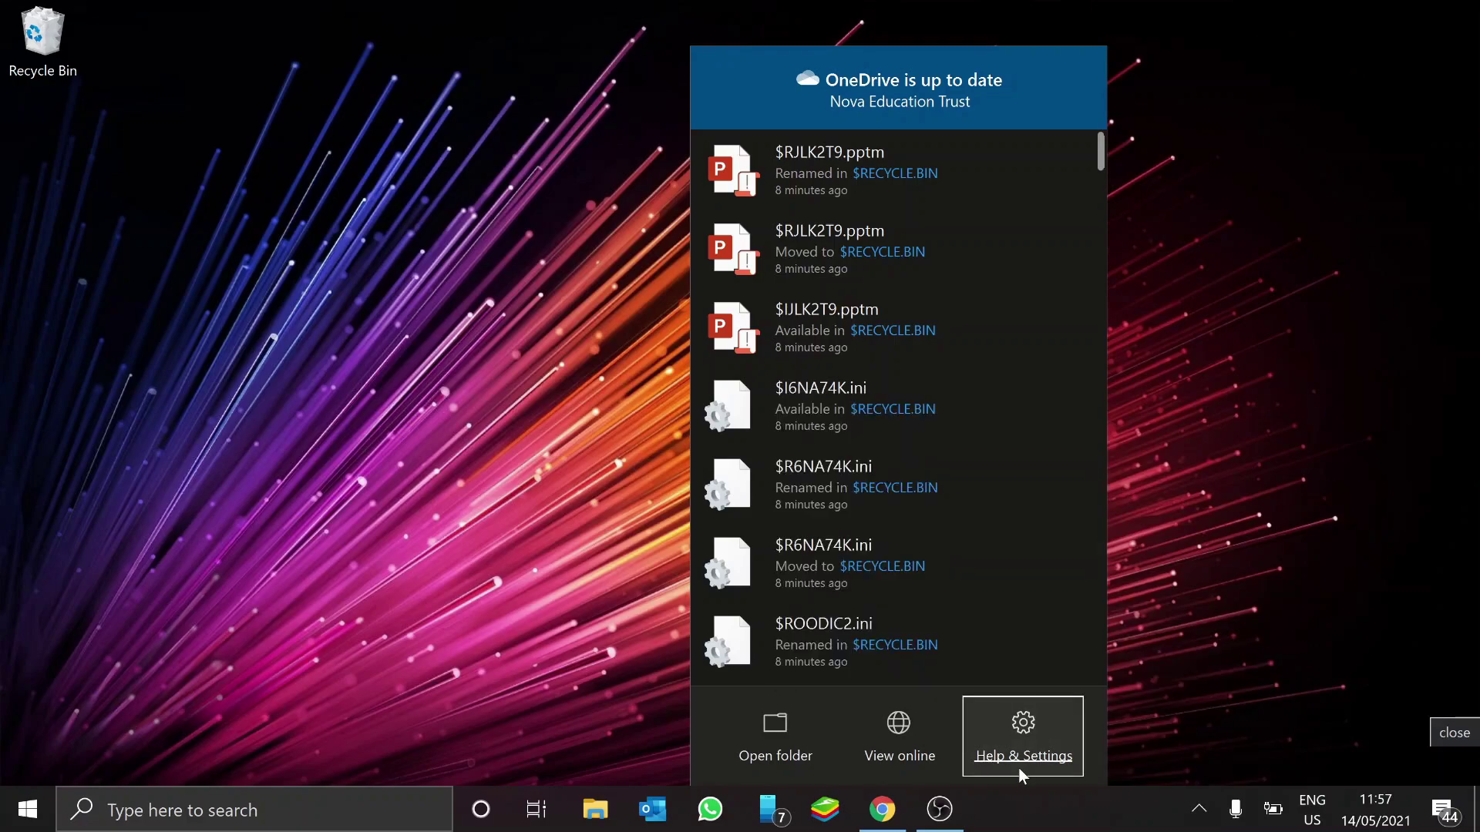
click(1014, 756)
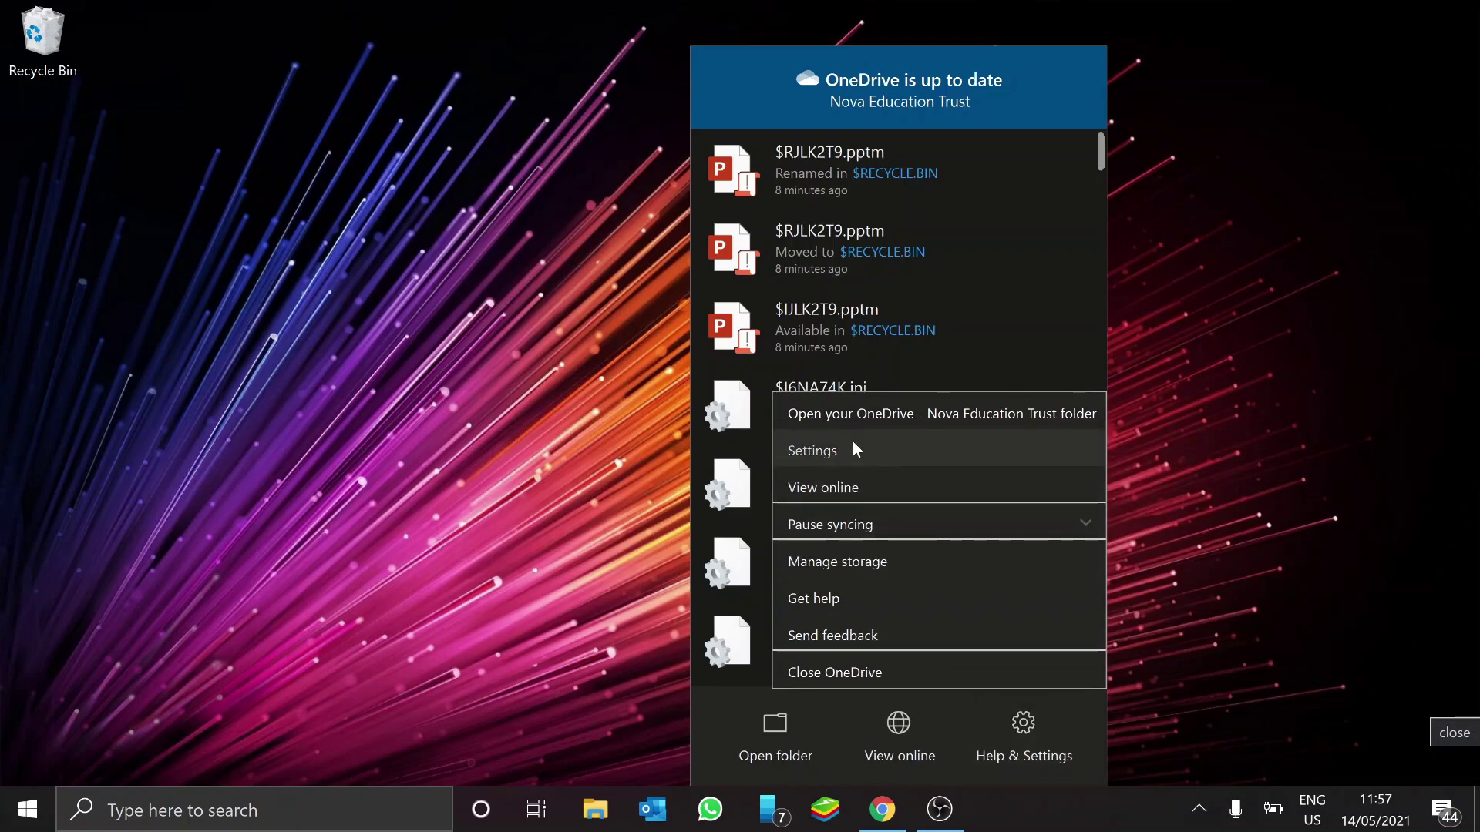
click(834, 452)
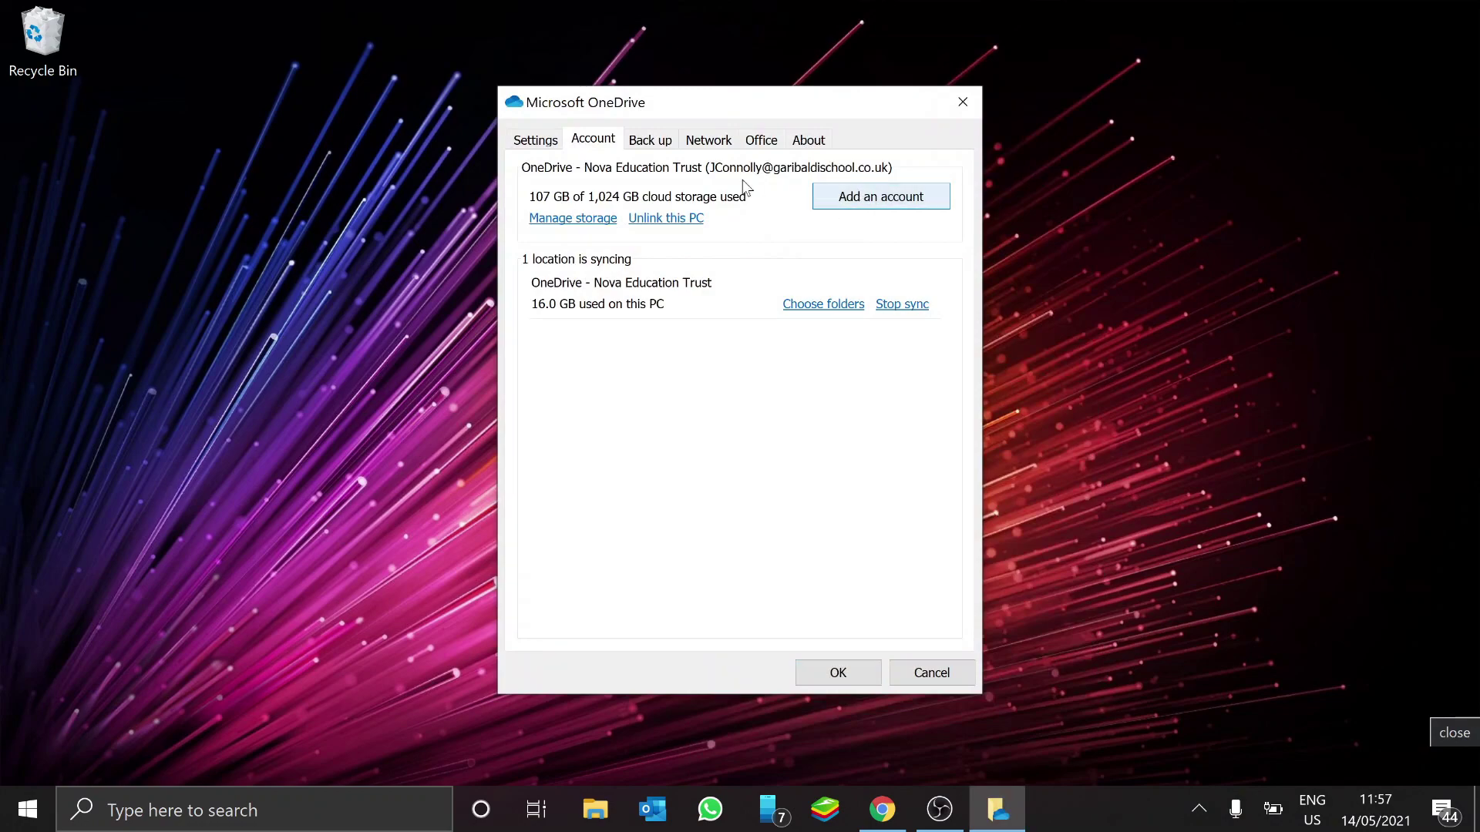
Step: Start Add an account, cancel the Set up OneDrive window, then open File Explorer's Quick access
click(880, 197)
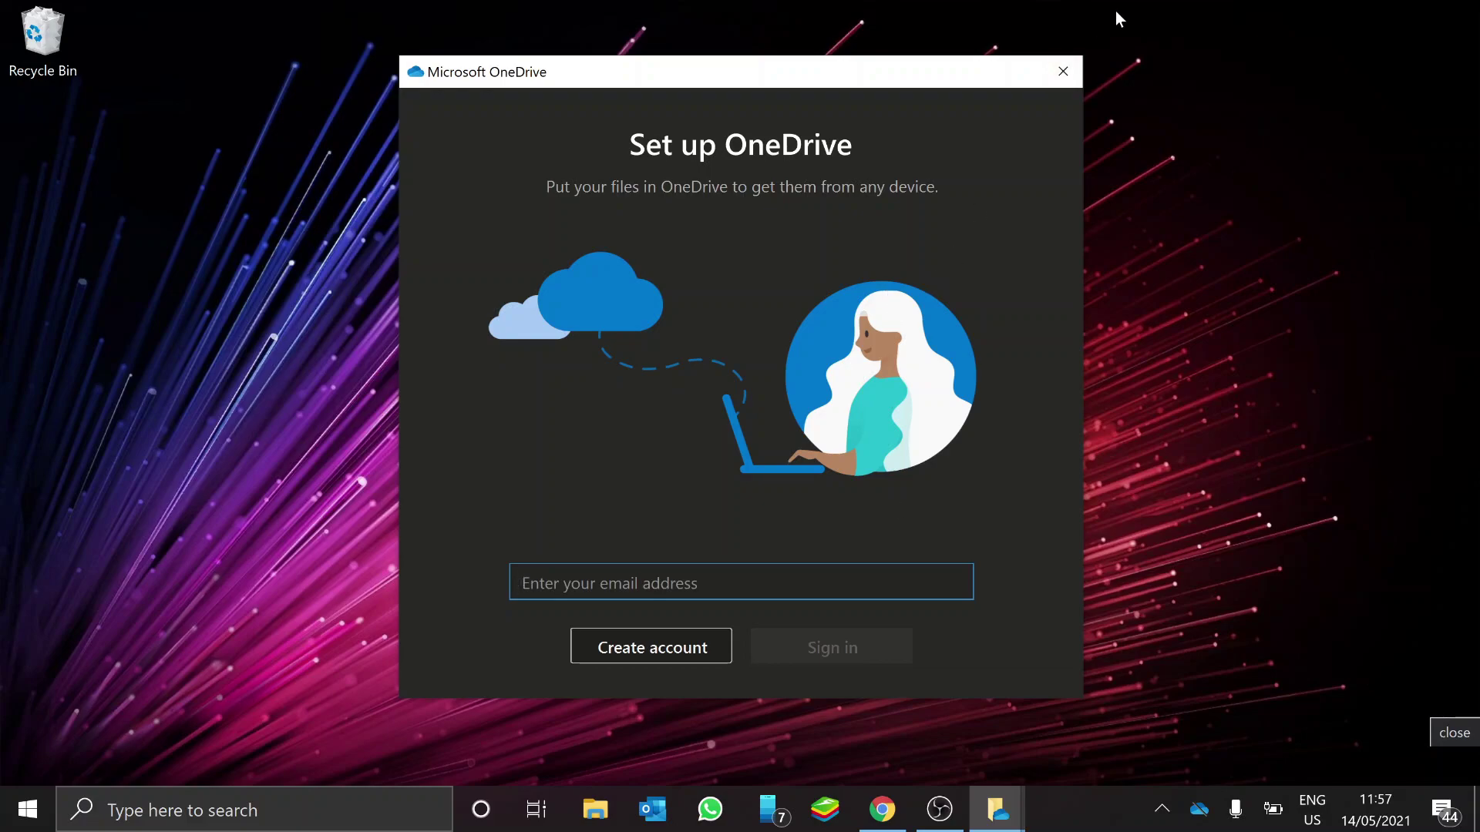
click(1071, 74)
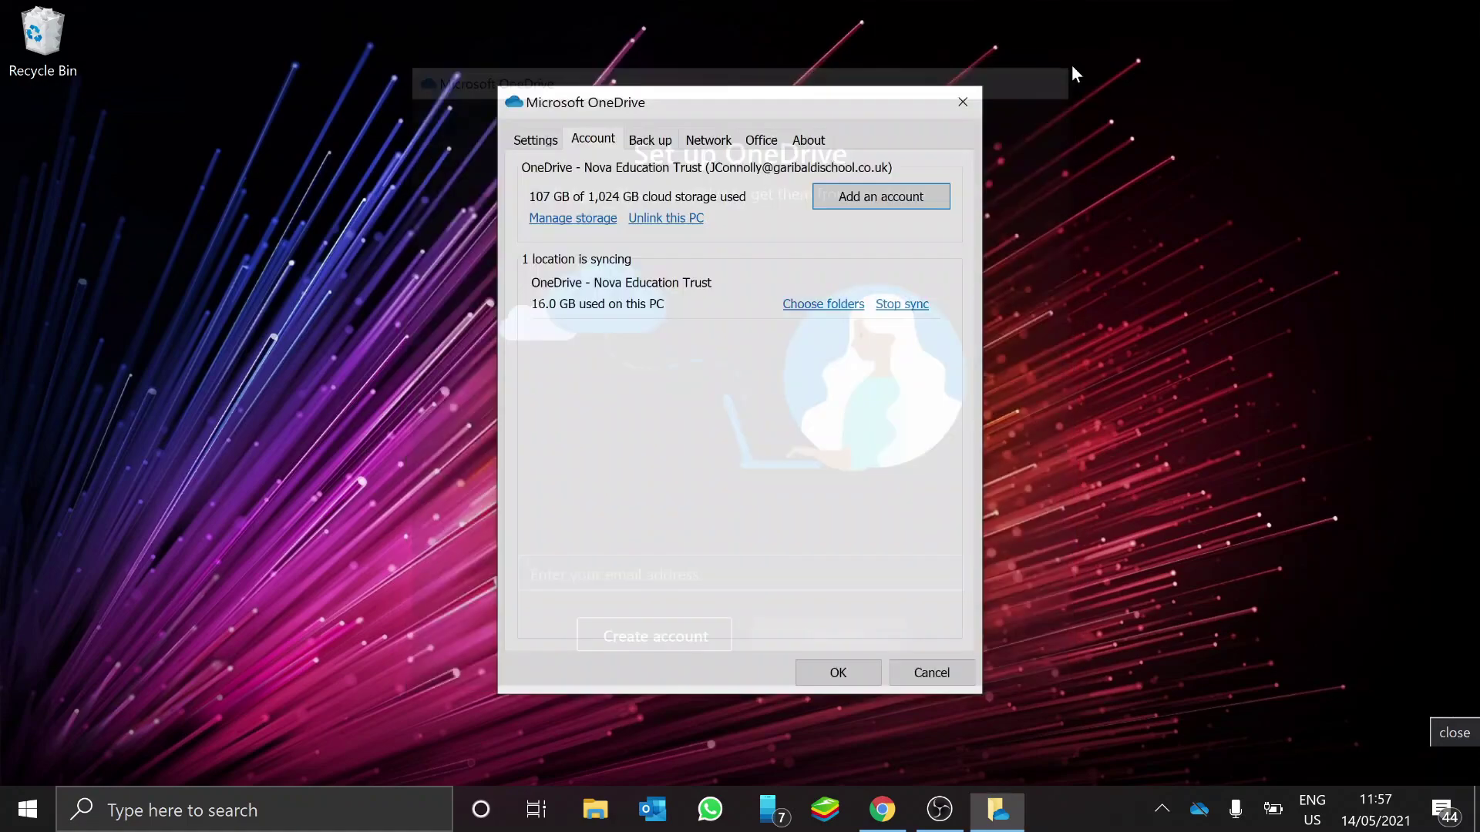
click(596, 808)
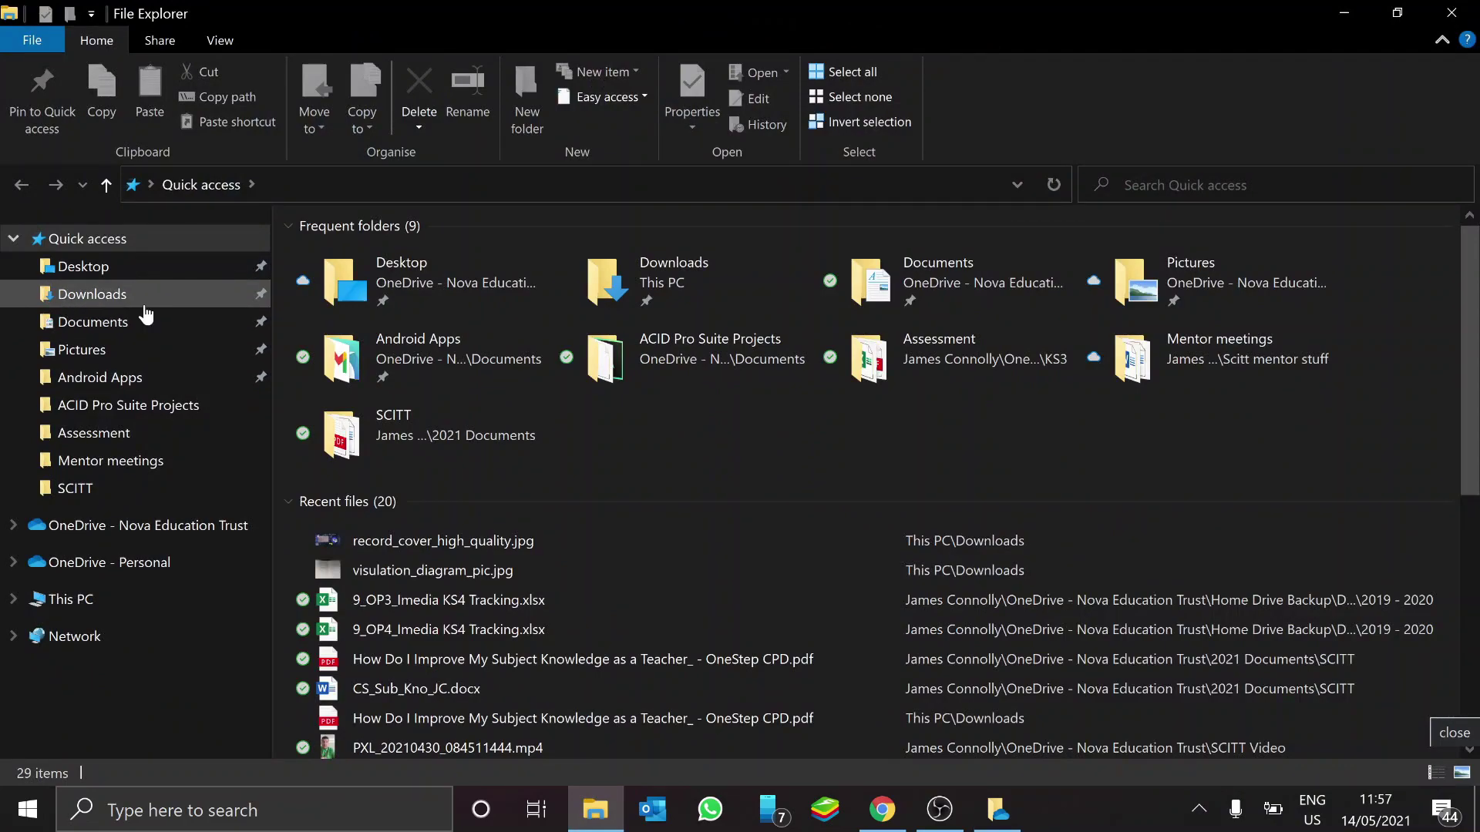
Step: Show the OneDrive - Nova Education Trust folder and its 23 synced folders in File Explorer
click(127, 527)
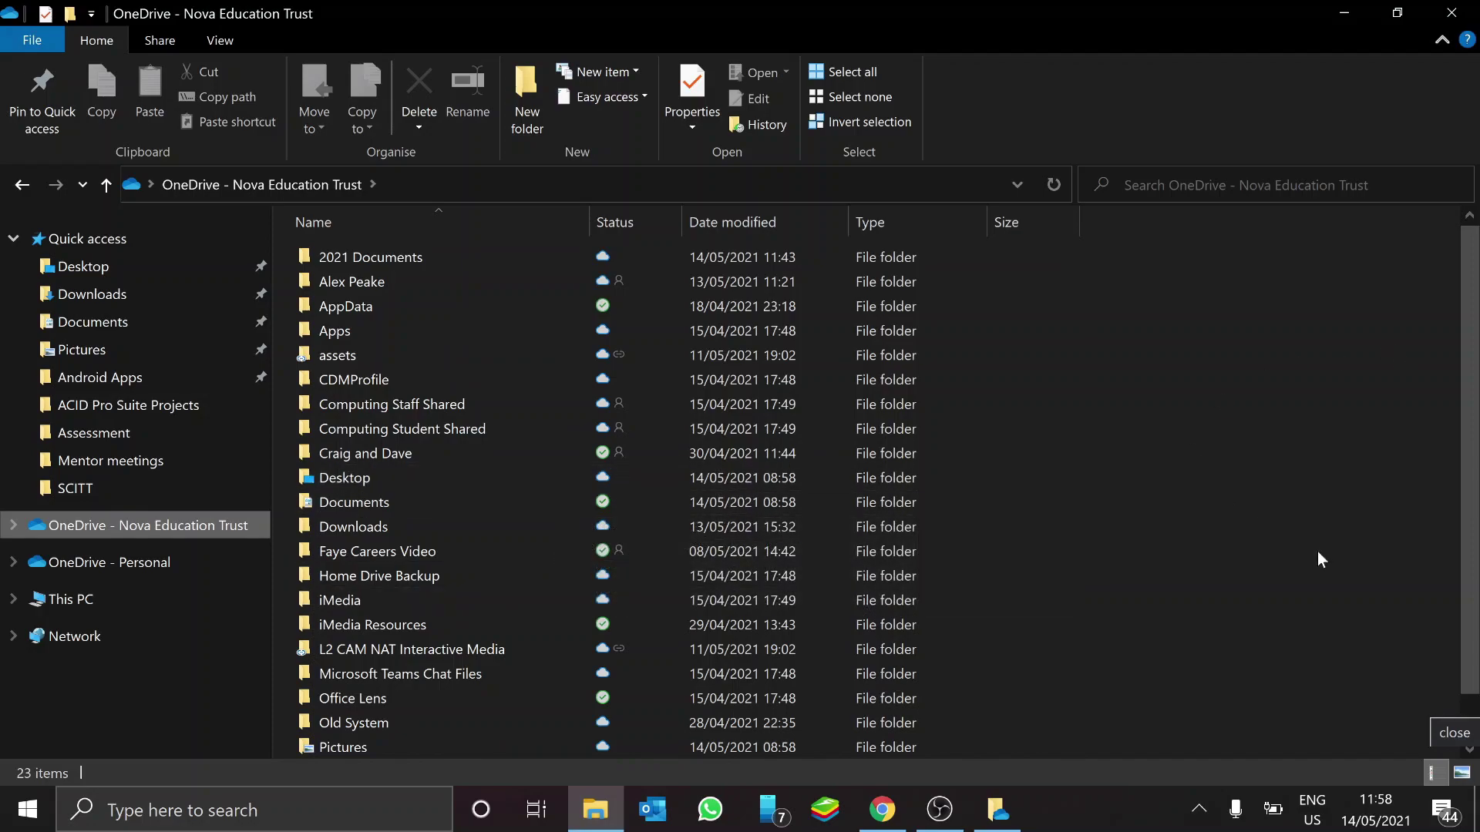
Step: Close File Explorer and the OneDrive settings window, then check the hidden taskbar icons
click(1440, 23)
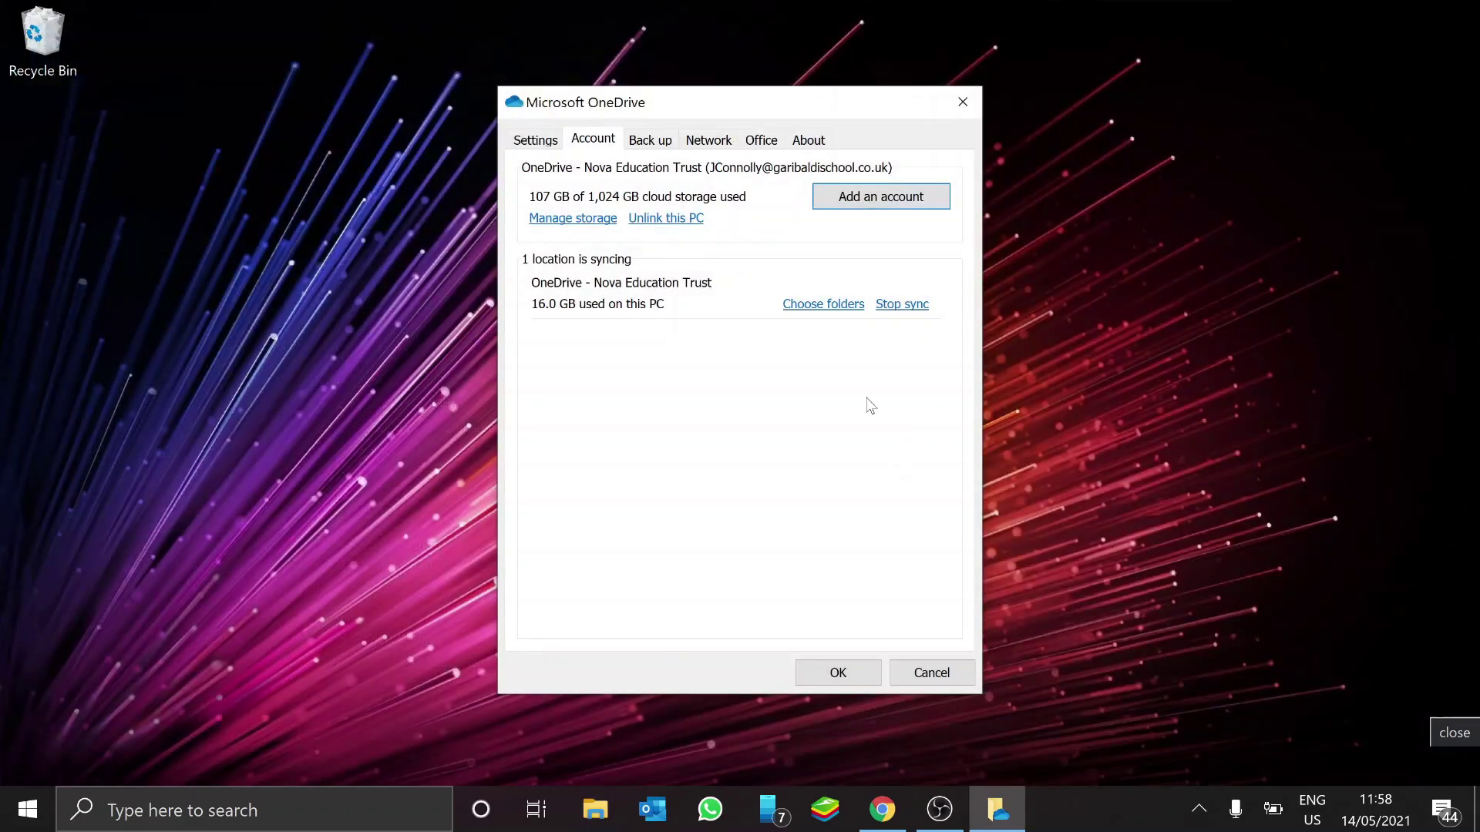
click(962, 104)
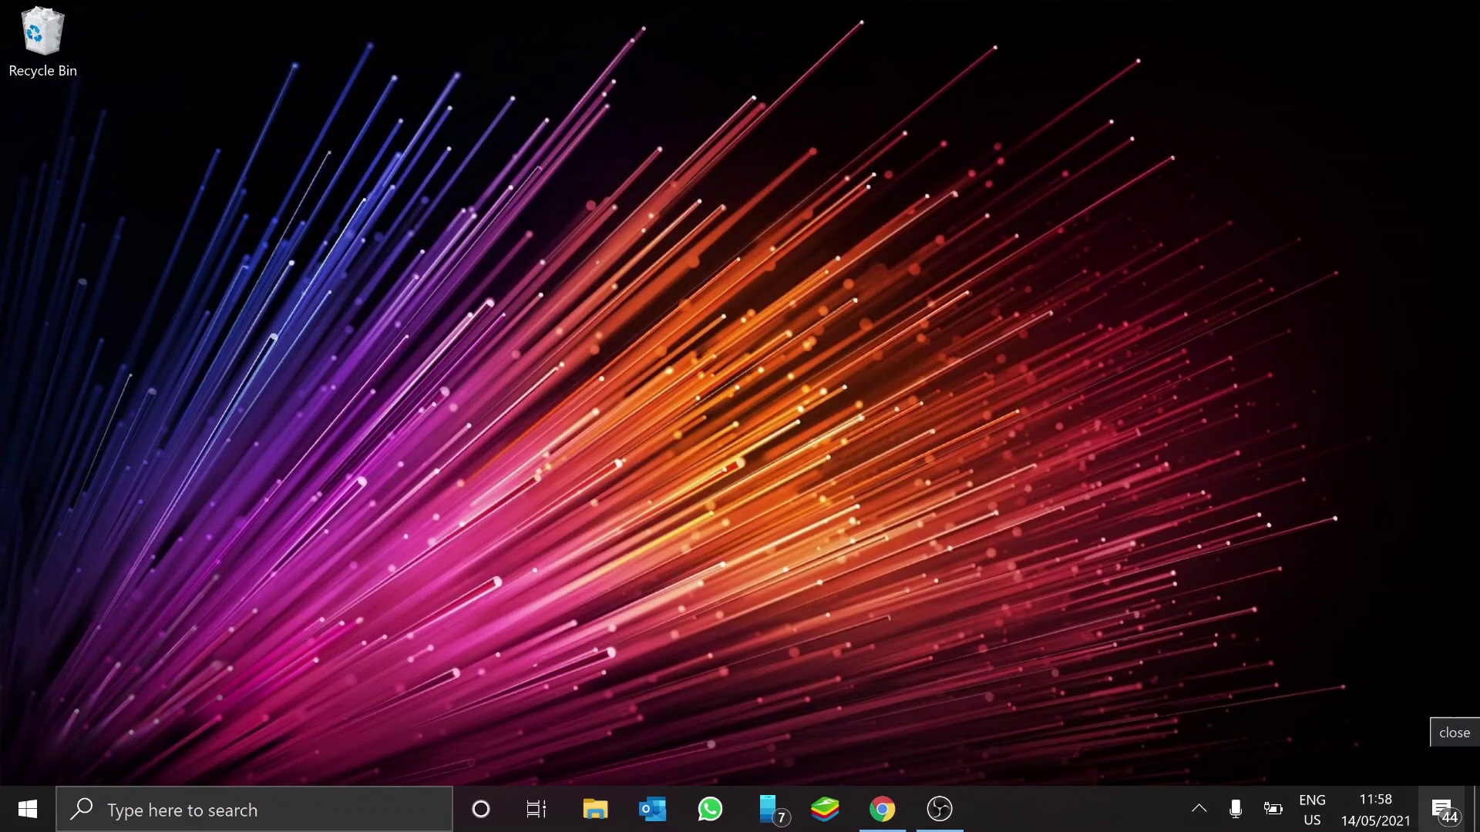
click(1197, 809)
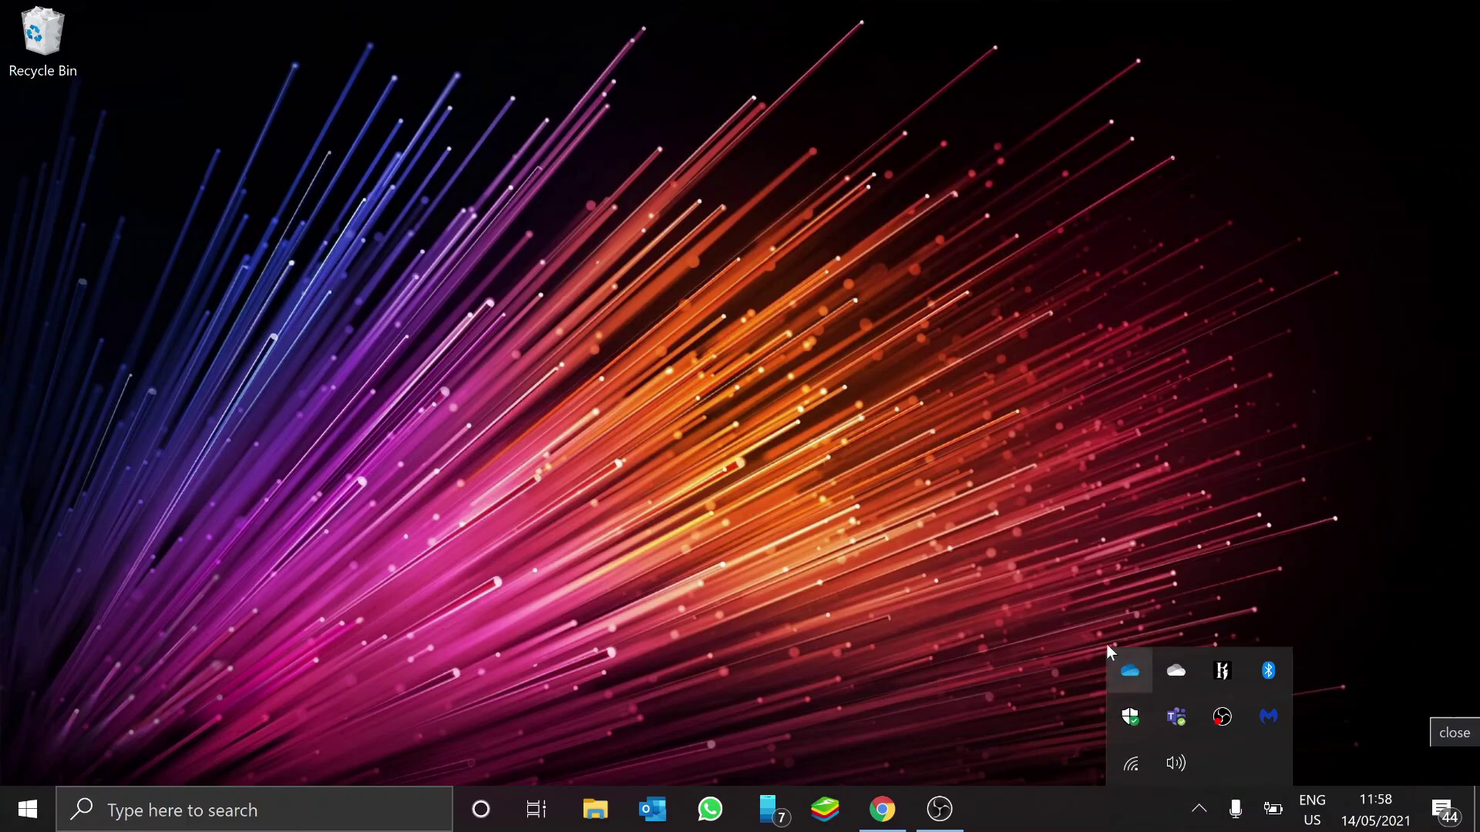
click(1006, 586)
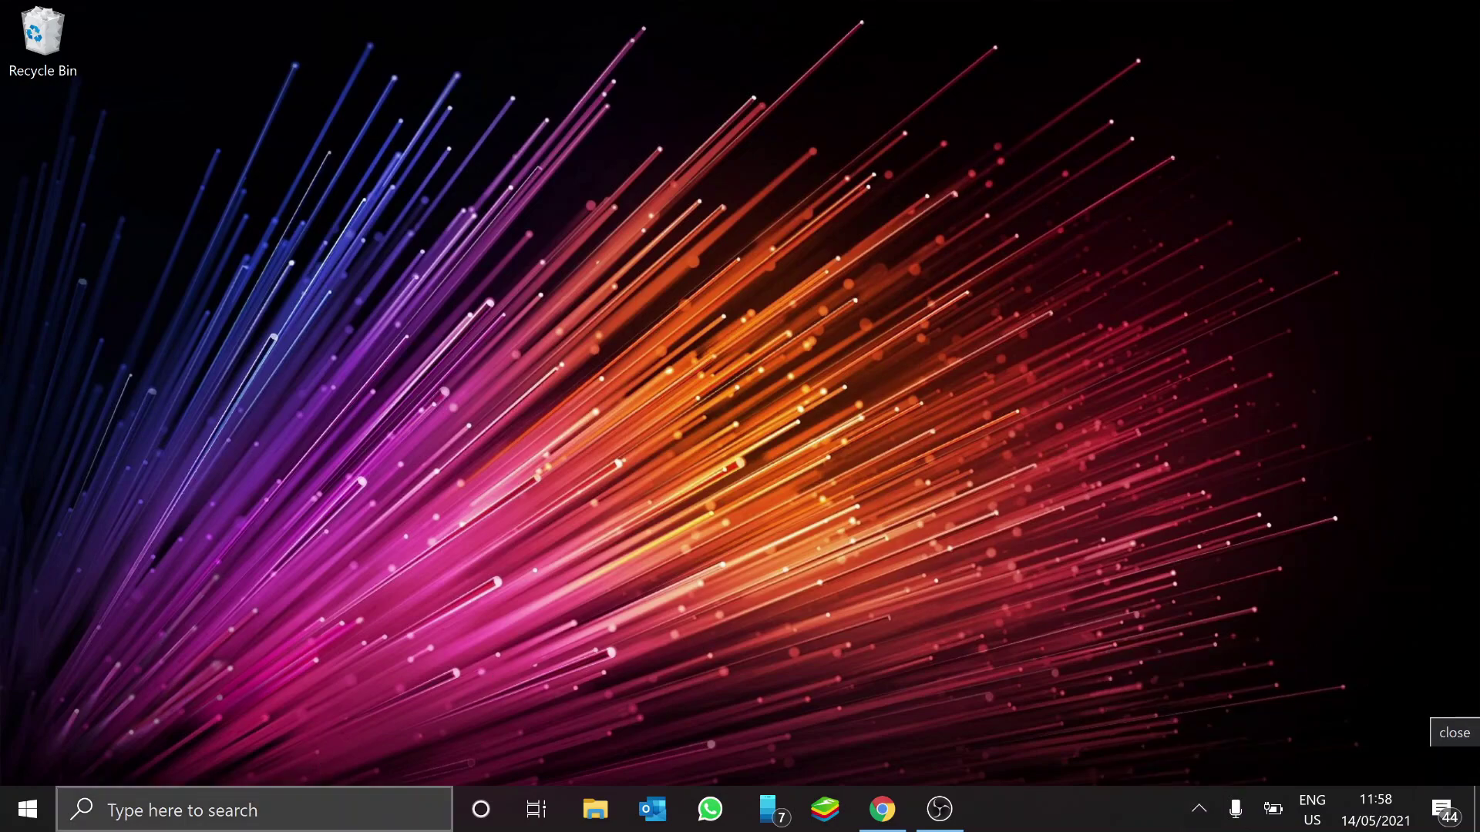
Step: Search 'onedrive' to reopen the Nova Education Trust folder, then minimise it to the desktop
click(299, 810)
text(o)
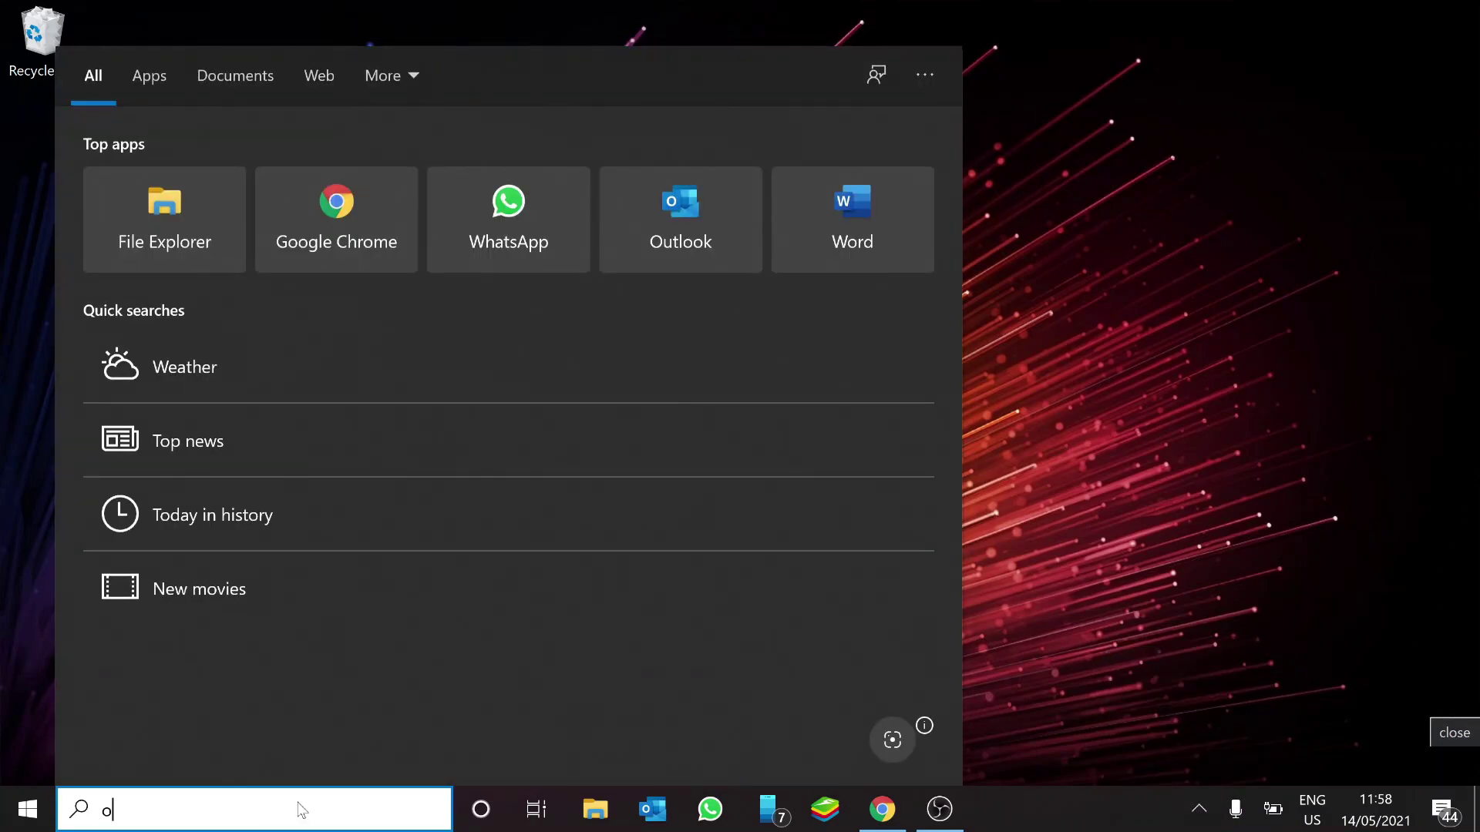
text(nedrive)
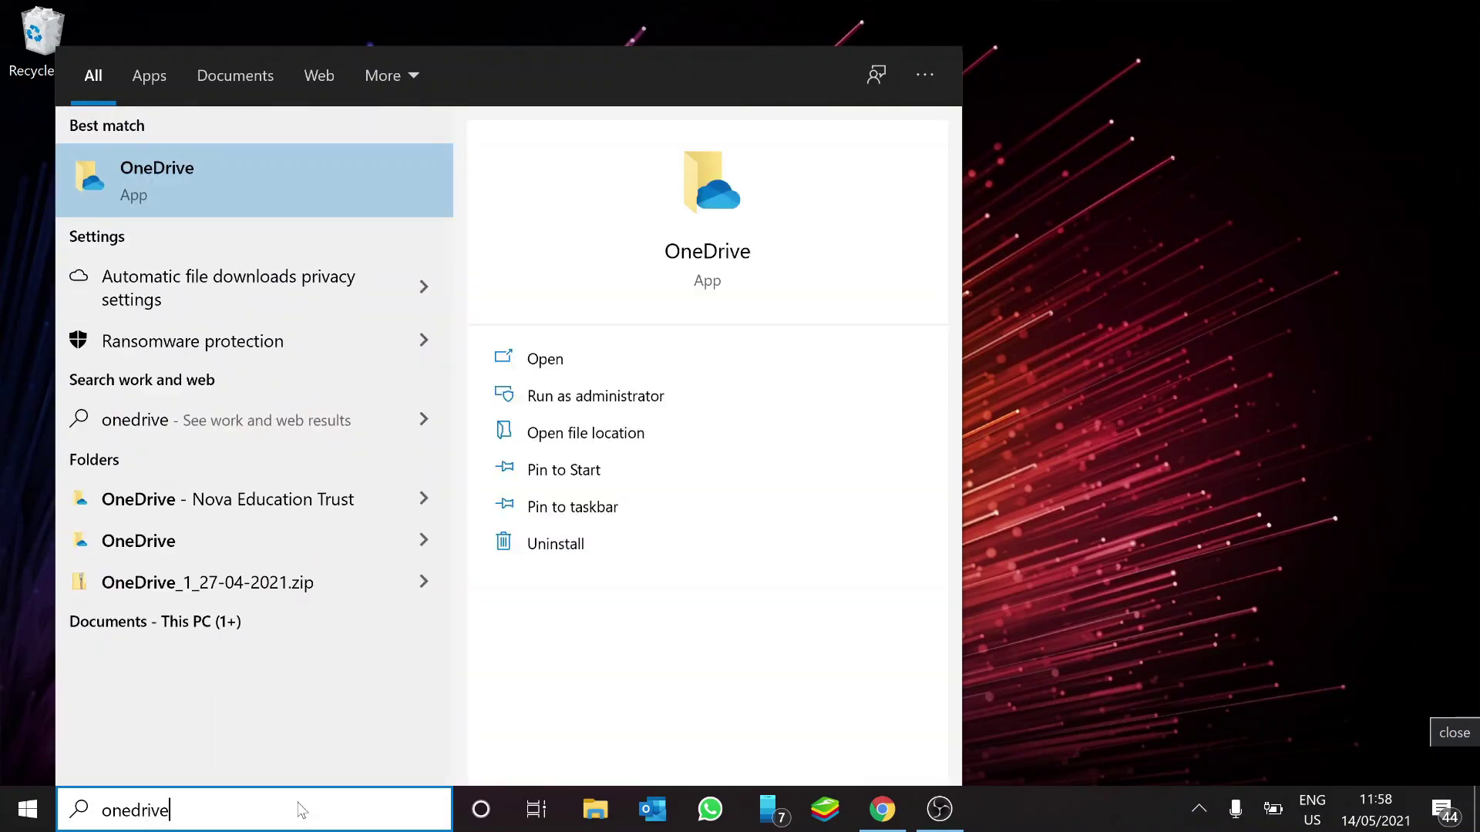
click(154, 175)
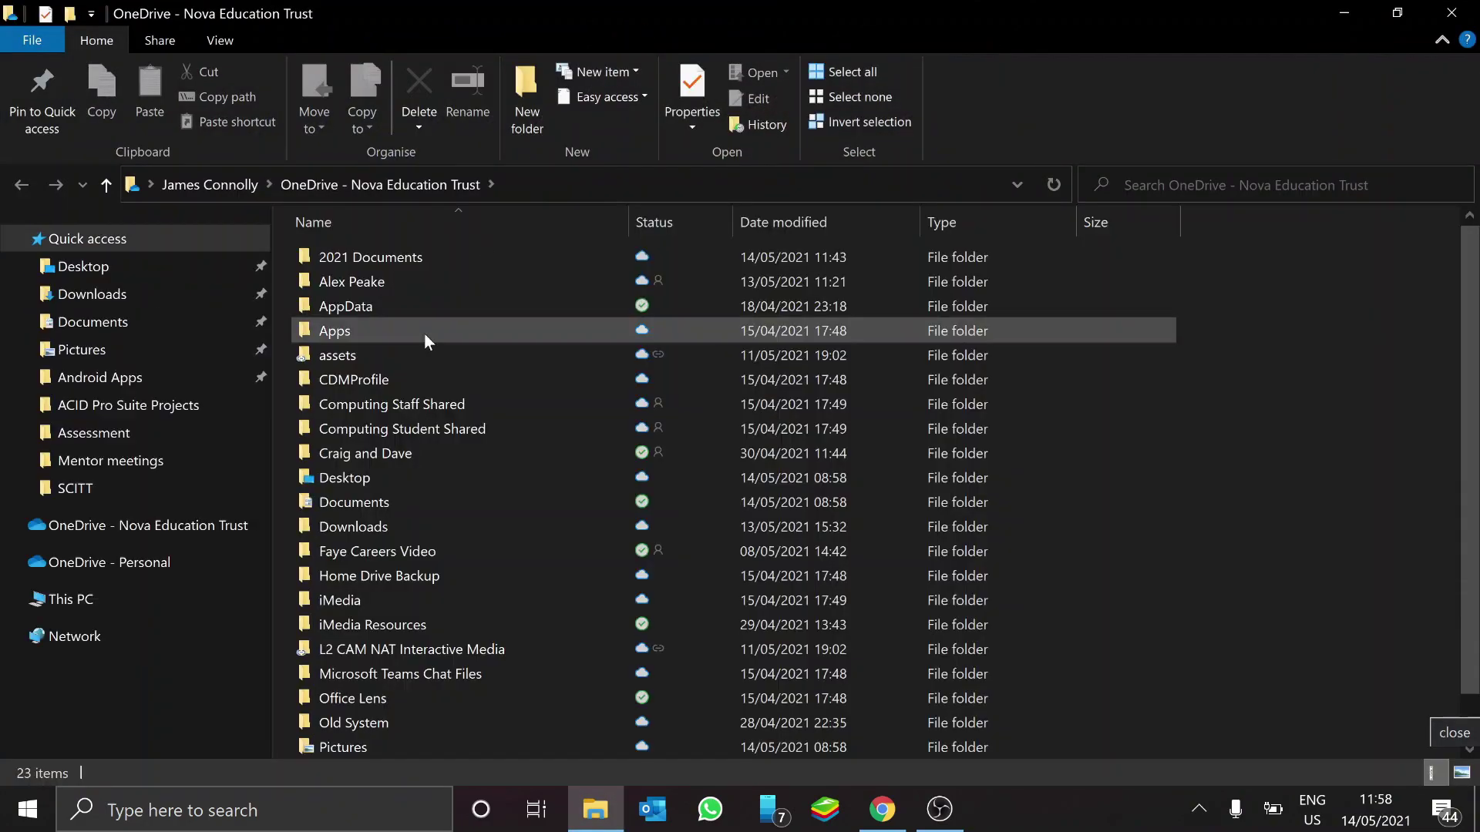
click(1354, 16)
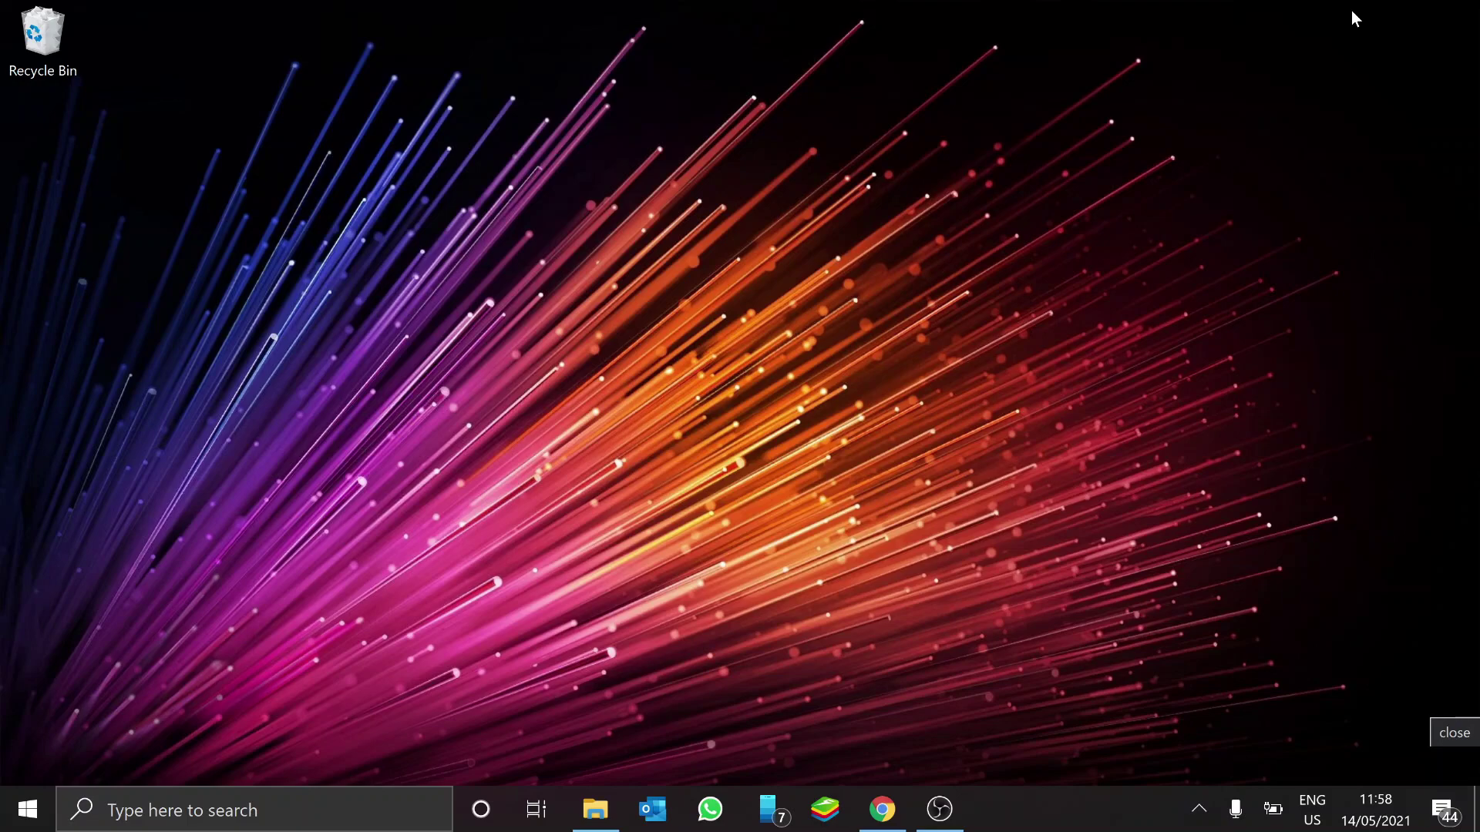
mouse_move(956, 811)
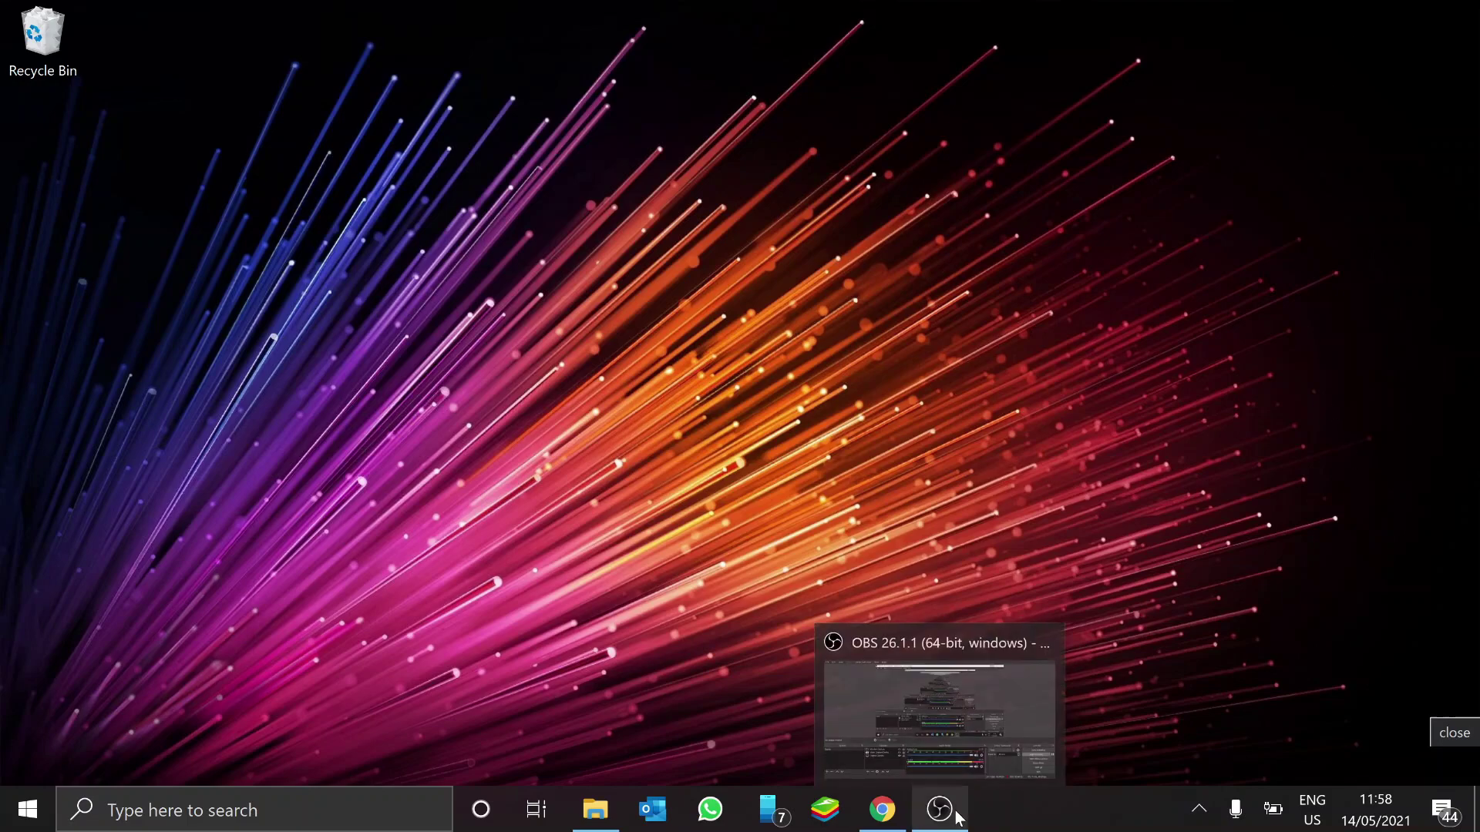